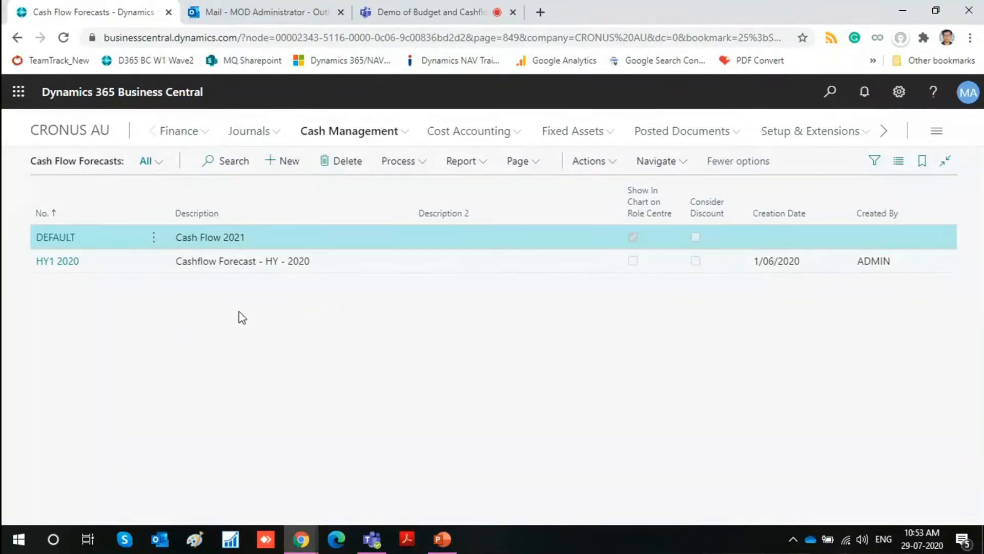
- Create a new cash flow forecast with number TEST and description test, and return to the forecast list
{"action": "left_click", "coordinate": [351, 267]}
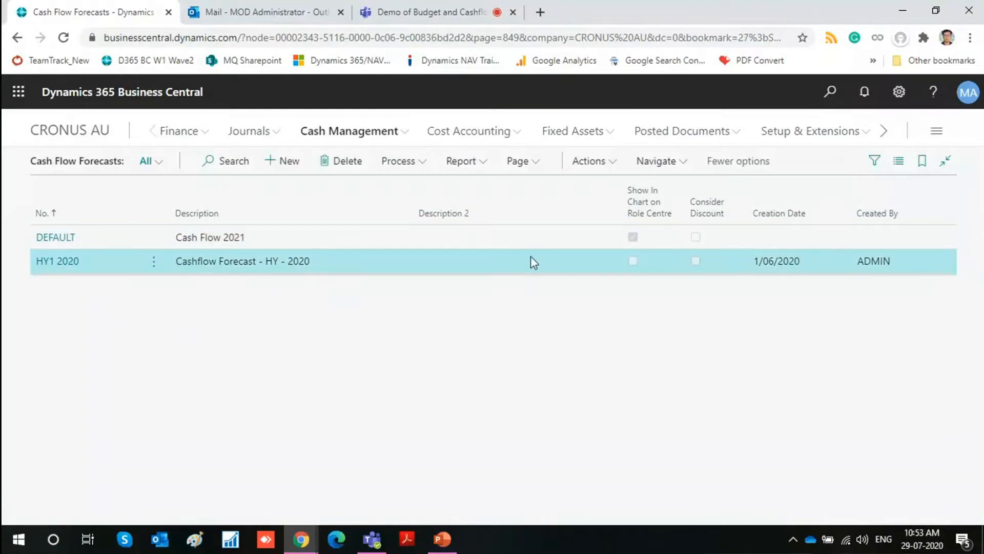
{"action": "left_click", "coordinate": [290, 162]}
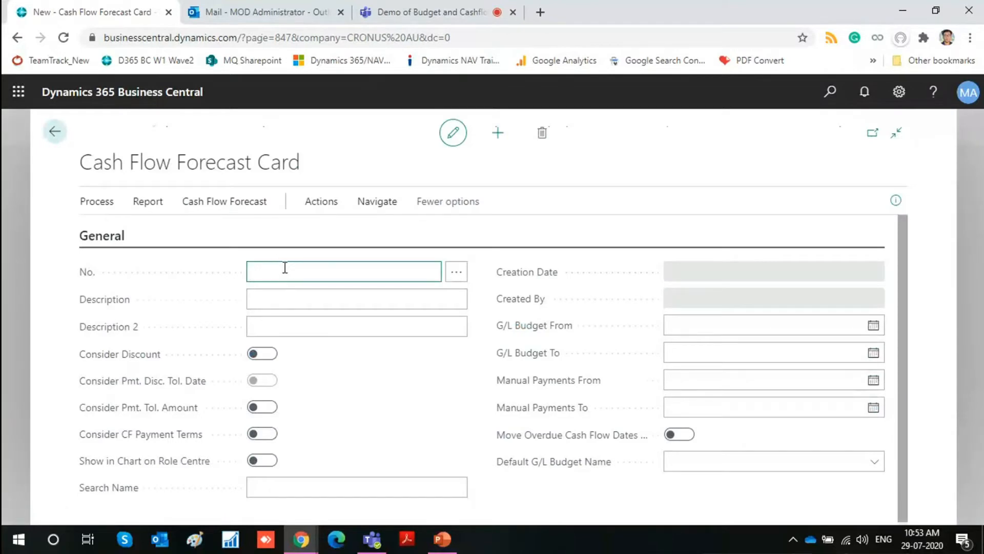
{"action": "type", "text": "test"}
{"action": "key", "text": "Tab"}
{"action": "type", "text": "te"}
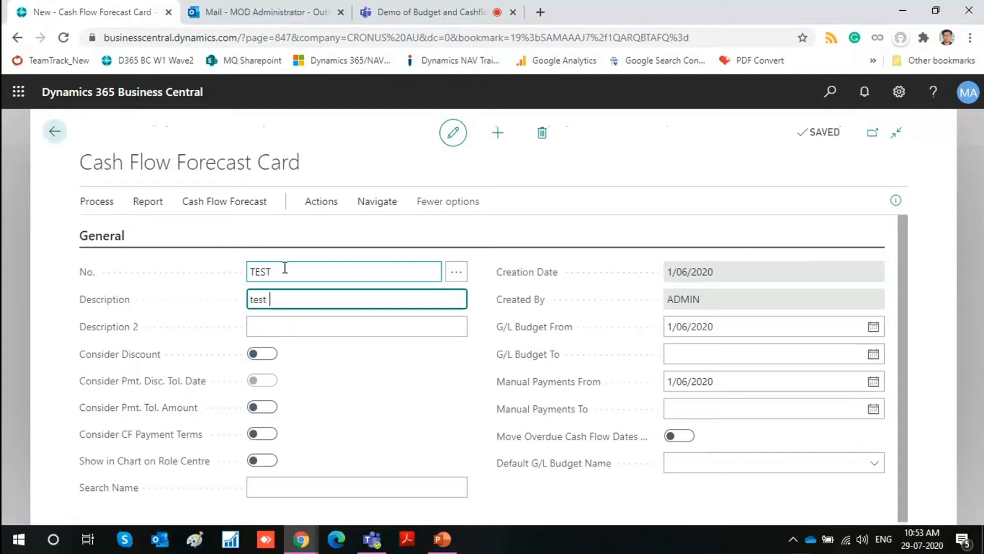
{"action": "key", "text": "Tab"}
{"action": "key", "text": "Tab"}
{"action": "key", "text": "Tab"}
{"action": "left_click", "coordinate": [725, 326]}
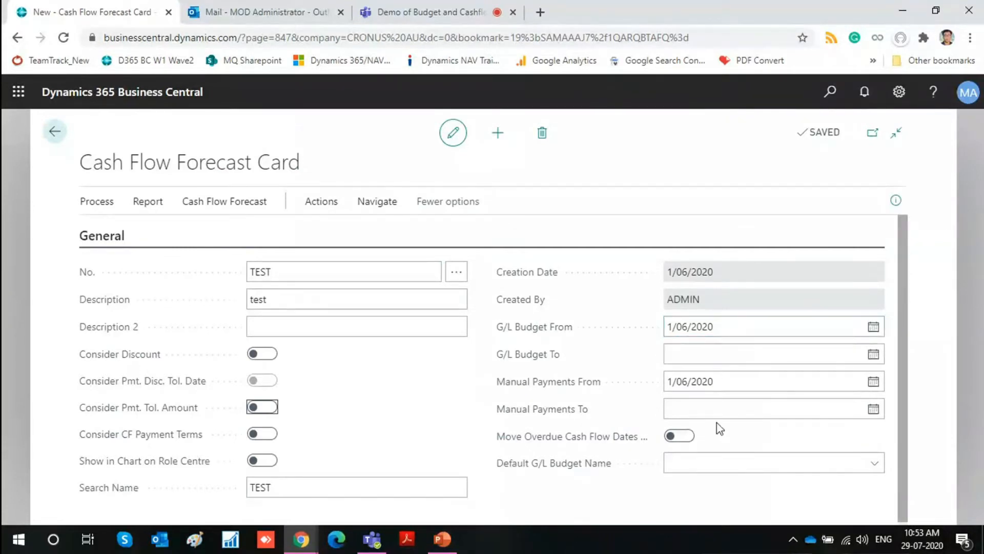
{"action": "left_click", "coordinate": [59, 134]}
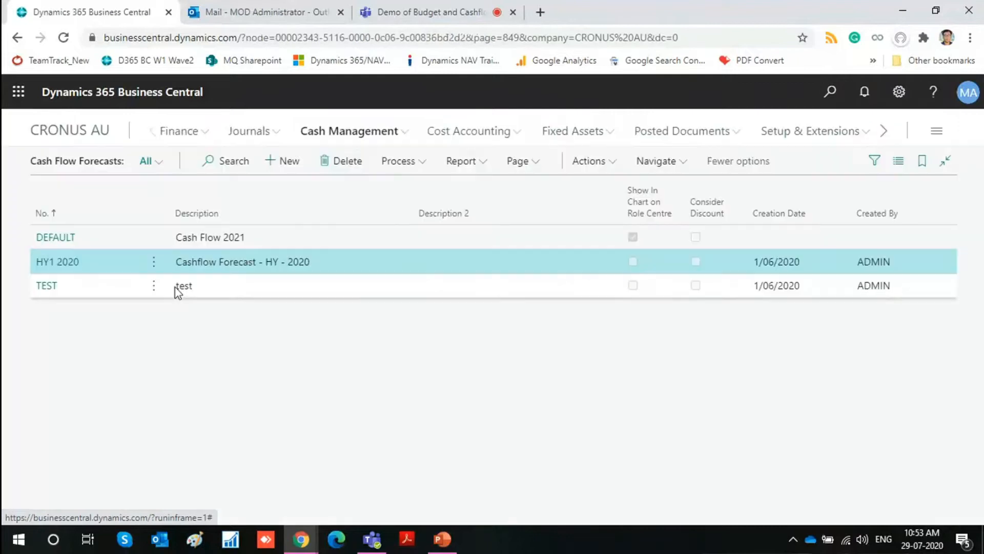
- Open the HY1 2020 cash flow forecast card and review its G/L budget and manual payment date ranges
{"action": "left_click", "coordinate": [65, 265]}
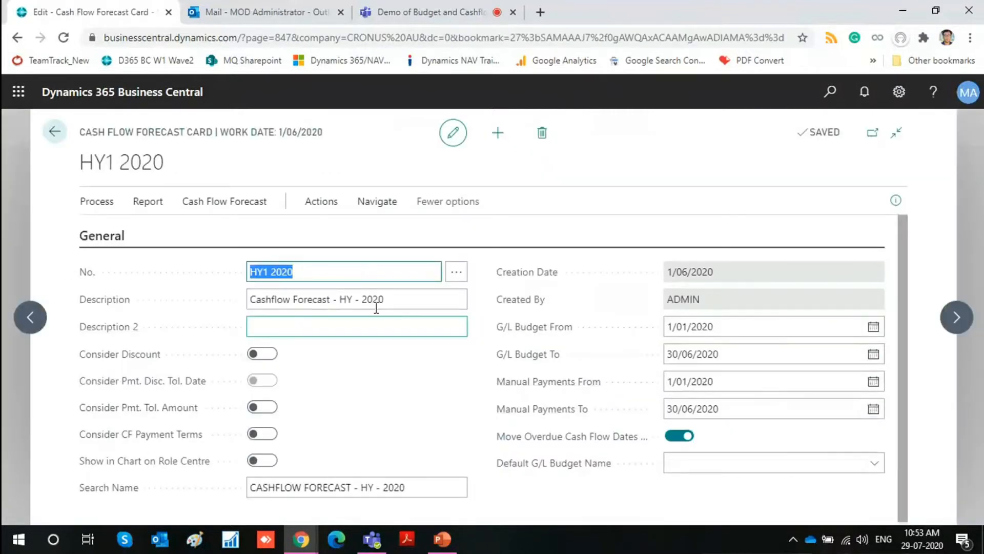
{"action": "left_click", "coordinate": [330, 277]}
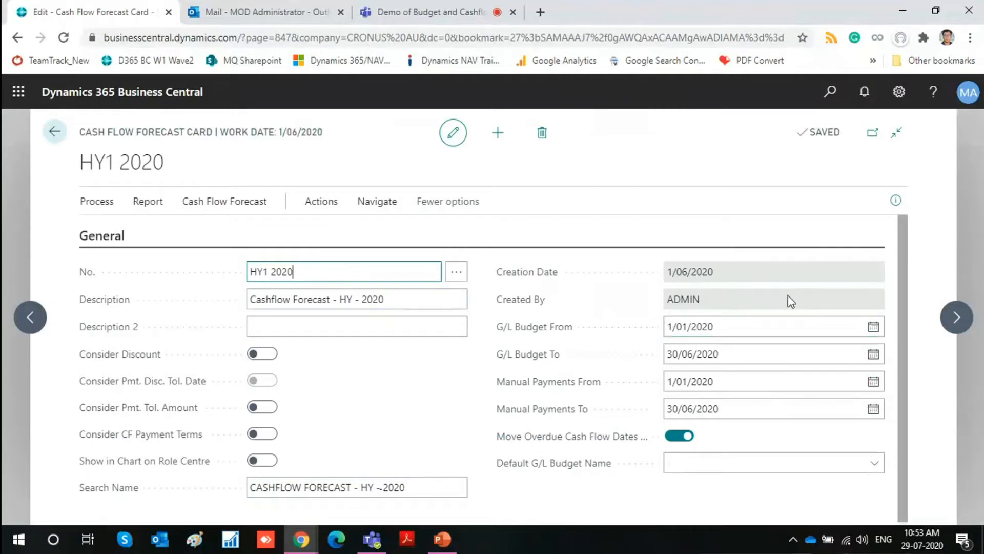
{"action": "left_click", "coordinate": [757, 327]}
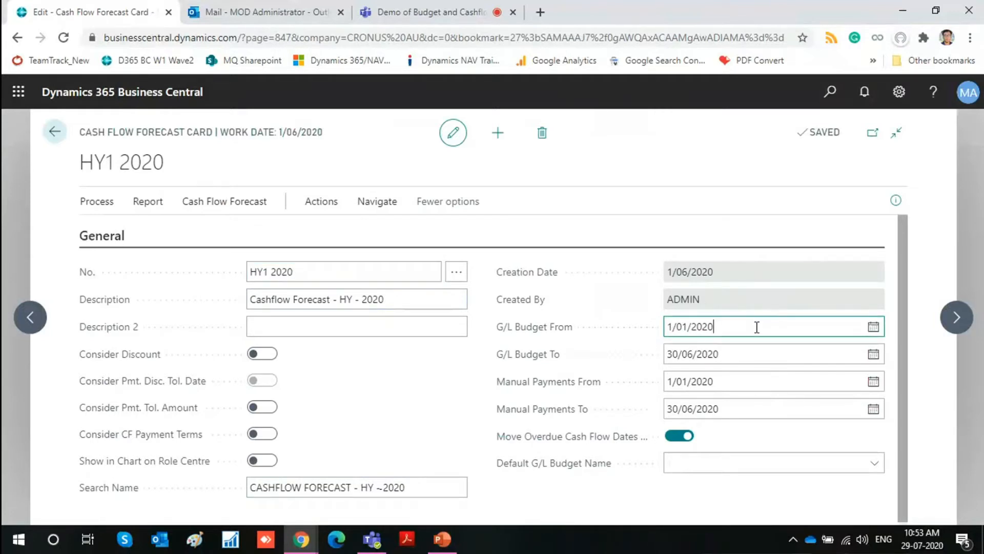
{"action": "left_click", "coordinate": [753, 353]}
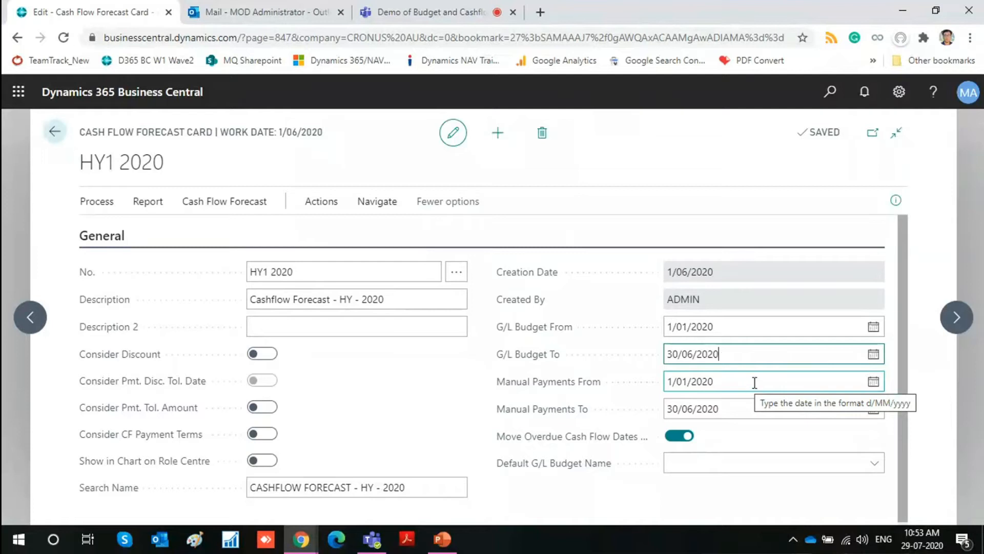
{"action": "left_click_drag", "start_coordinate": [755, 383], "coordinate": [651, 382]}
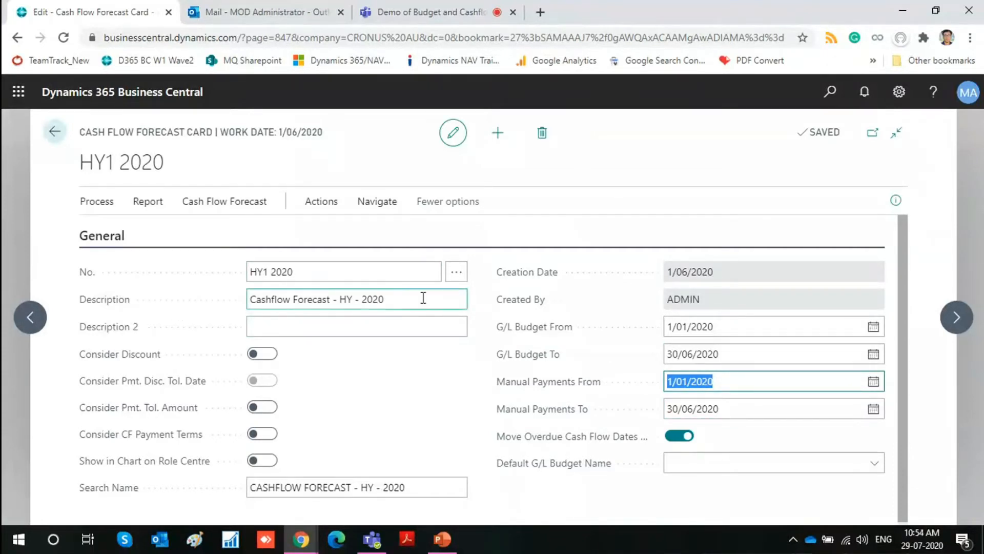
- Open the cash flow worksheet from the HY1 2020 forecast and start Suggest Worksheet Lines
{"action": "left_click", "coordinate": [97, 207]}
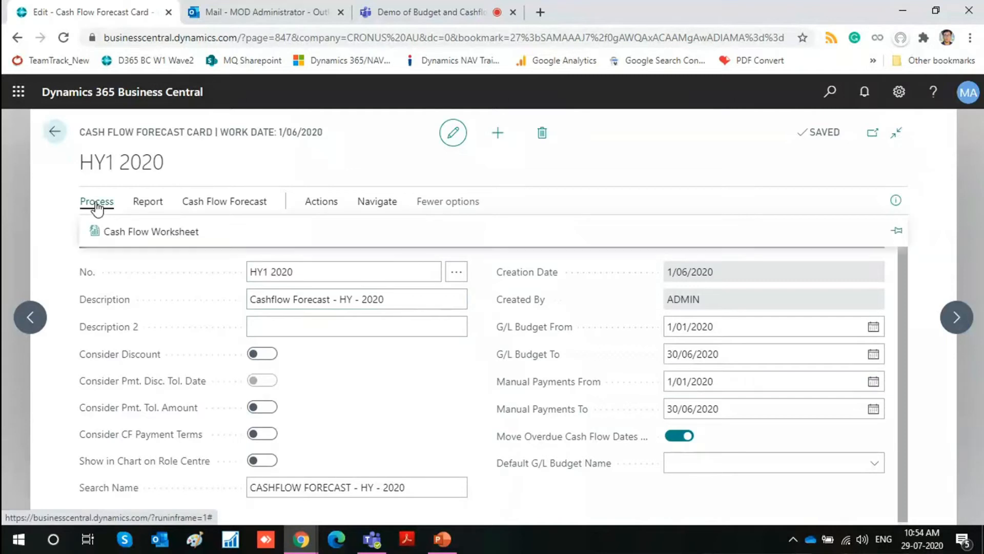
{"action": "left_click", "coordinate": [150, 233]}
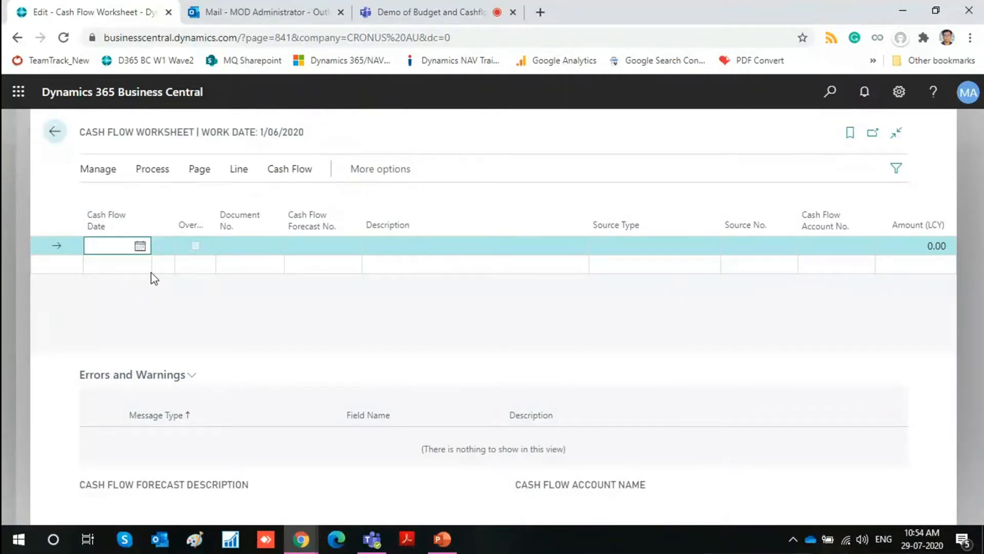
{"action": "left_click", "coordinate": [109, 174]}
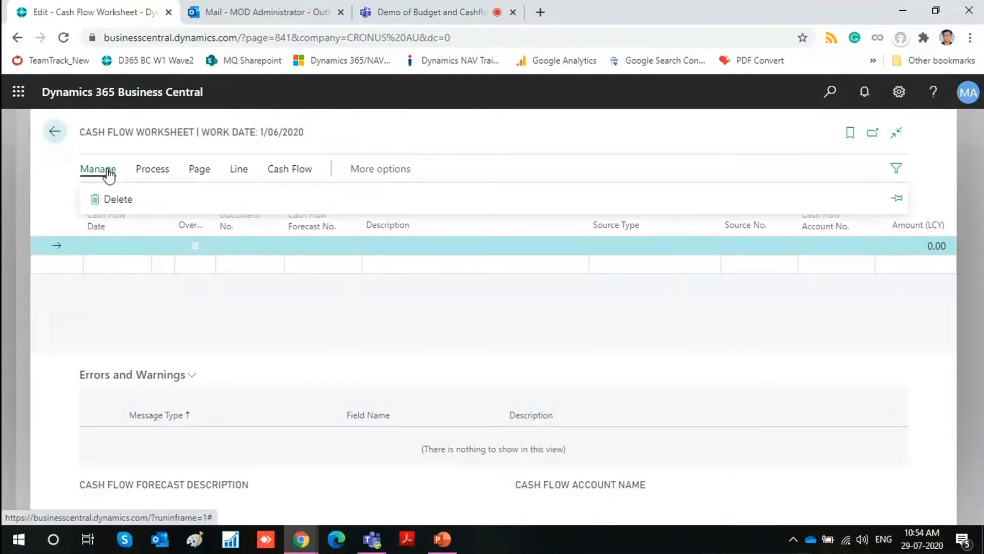
{"action": "left_click", "coordinate": [149, 176]}
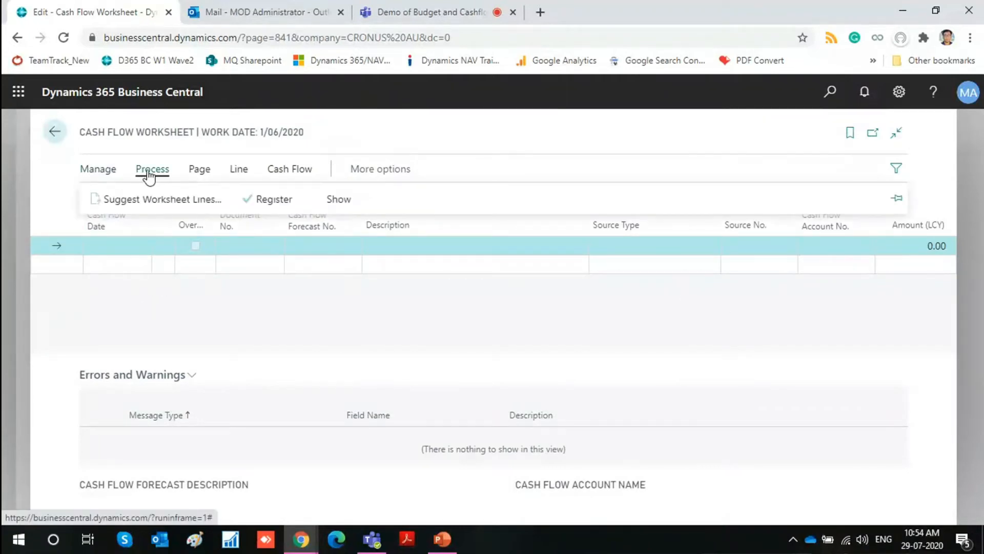
{"action": "left_click", "coordinate": [155, 198]}
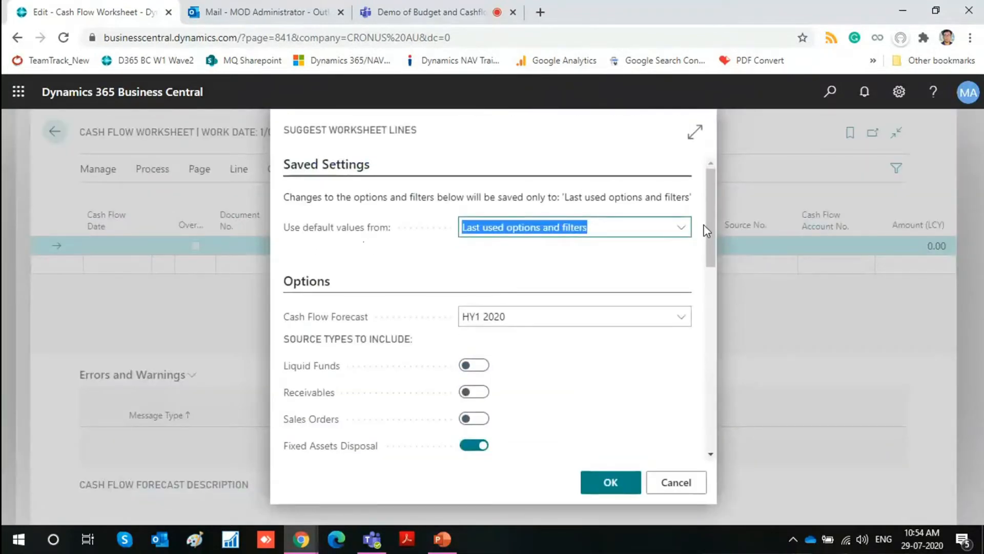
- Include Liquid Funds, Receivables, Sales Orders, Cash Flow Manual Revenues, Payables, Purchase Orders and Cash Flow Manual Expenses as source types
{"action": "left_click_drag", "start_coordinate": [709, 223], "coordinate": [717, 272]}
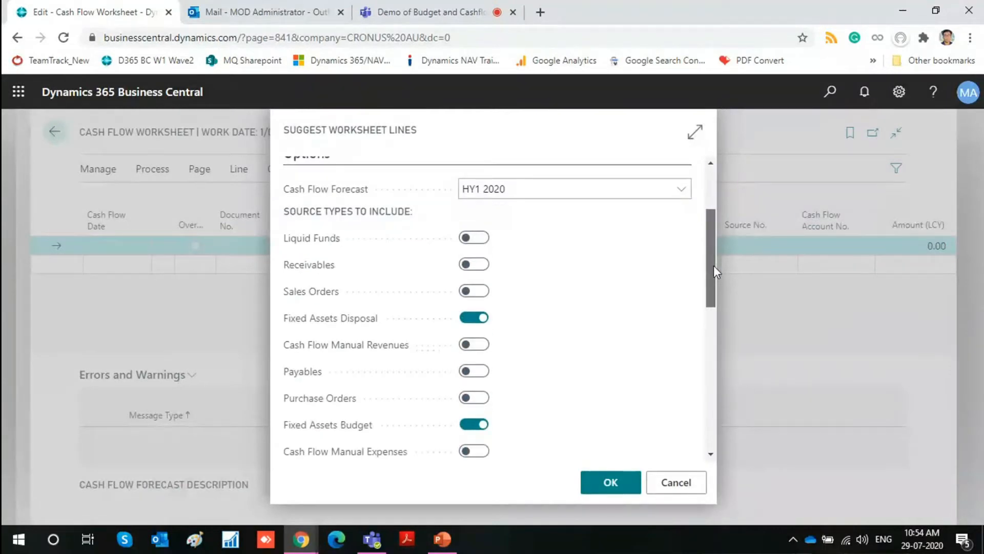
{"action": "left_click", "coordinate": [480, 243]}
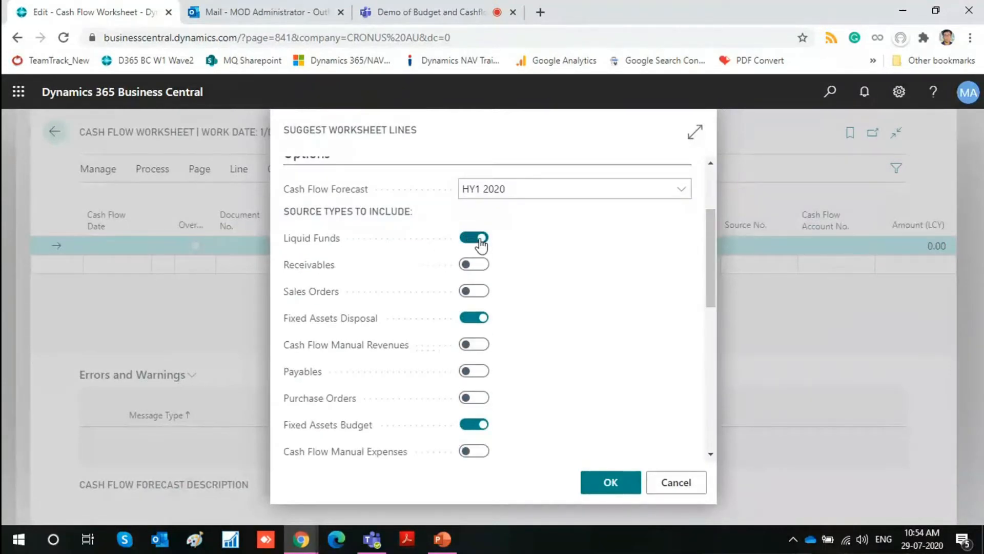
{"action": "left_click", "coordinate": [481, 269]}
{"action": "left_click", "coordinate": [481, 294]}
{"action": "left_click", "coordinate": [480, 349]}
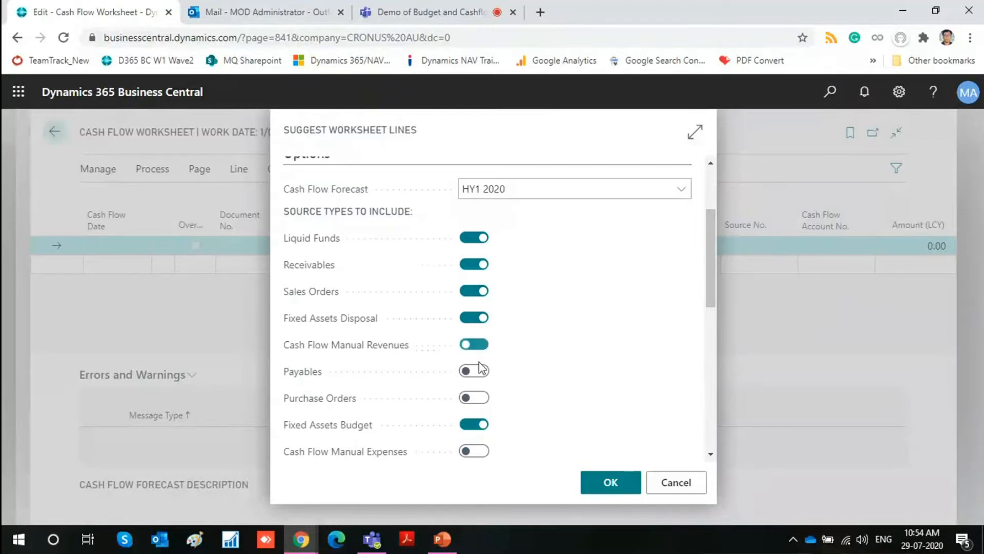
{"action": "left_click", "coordinate": [476, 371]}
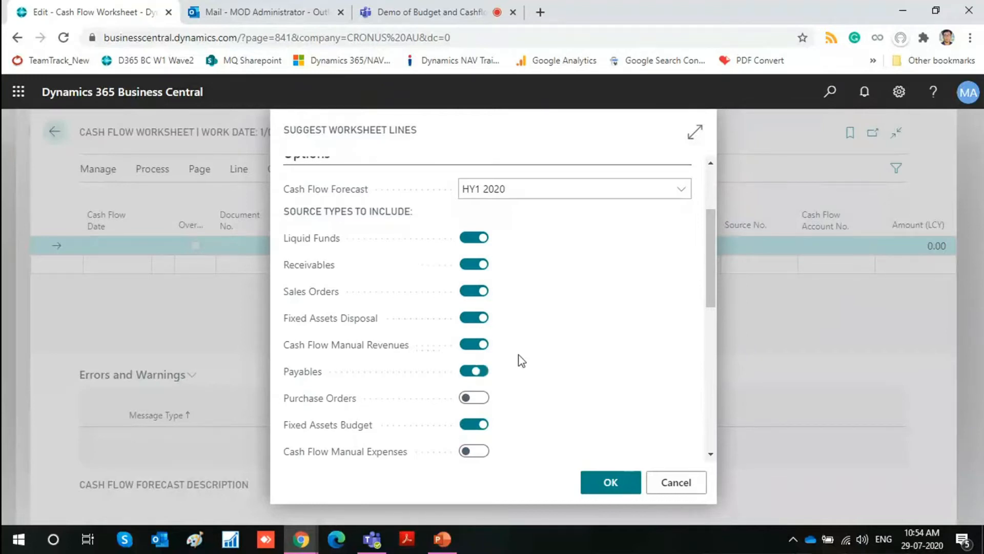
{"action": "left_click", "coordinate": [480, 400]}
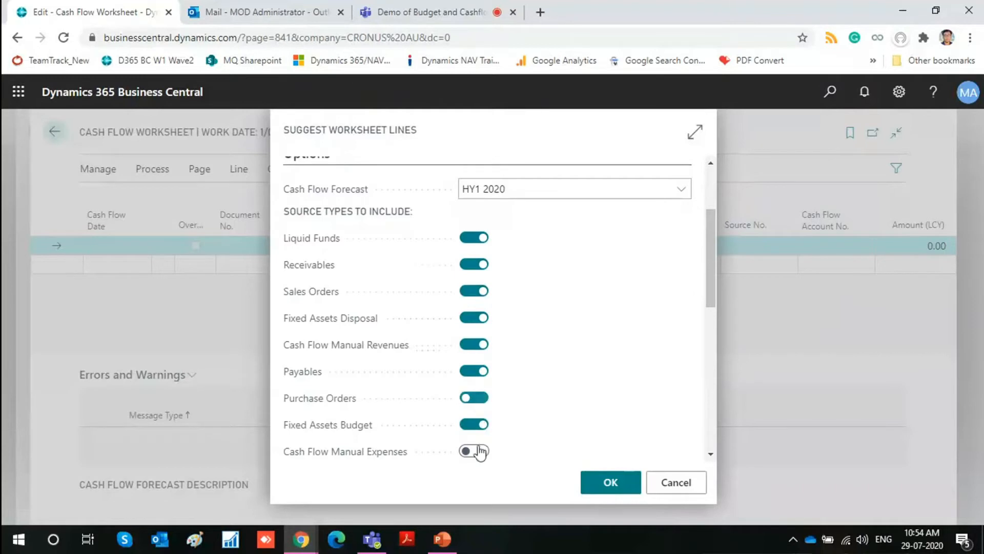
{"action": "left_click", "coordinate": [476, 452]}
- Include the G/L Budget source with budget name 2020, and also include Taxes
{"action": "scroll", "coordinate": [486, 361], "scroll_direction": "down", "scroll_amount": 3}
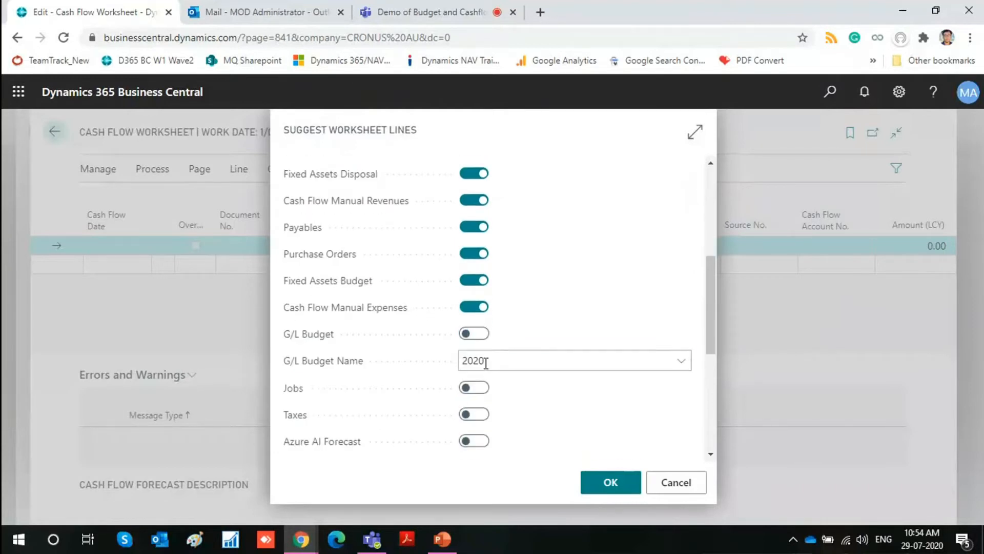
{"action": "left_click", "coordinate": [474, 338]}
{"action": "left_click", "coordinate": [683, 365]}
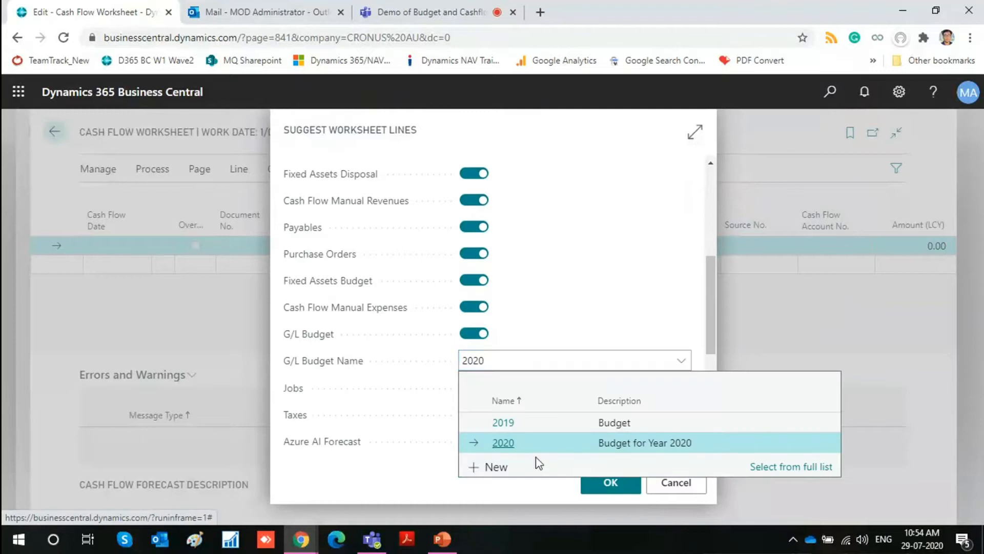
{"action": "left_click", "coordinate": [532, 446]}
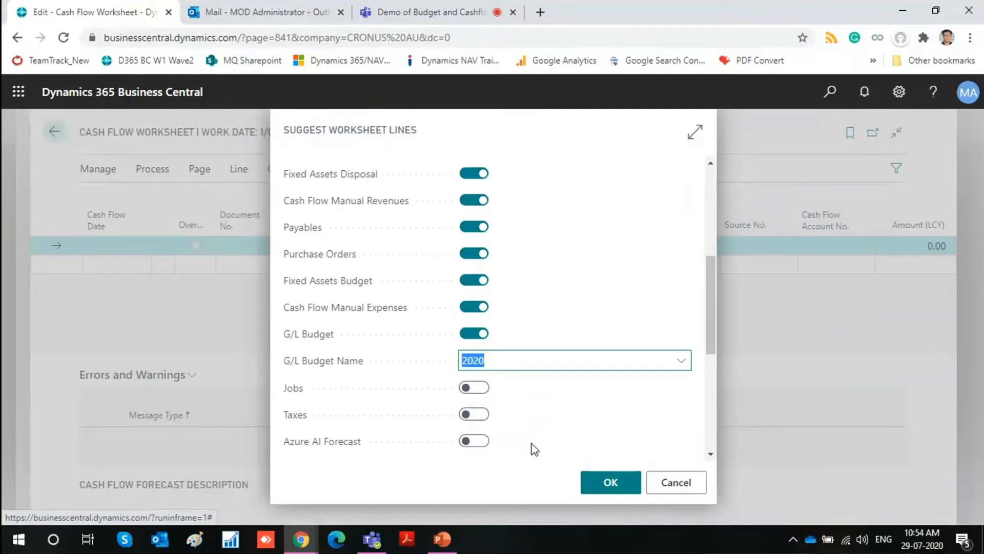
{"action": "left_click", "coordinate": [684, 367]}
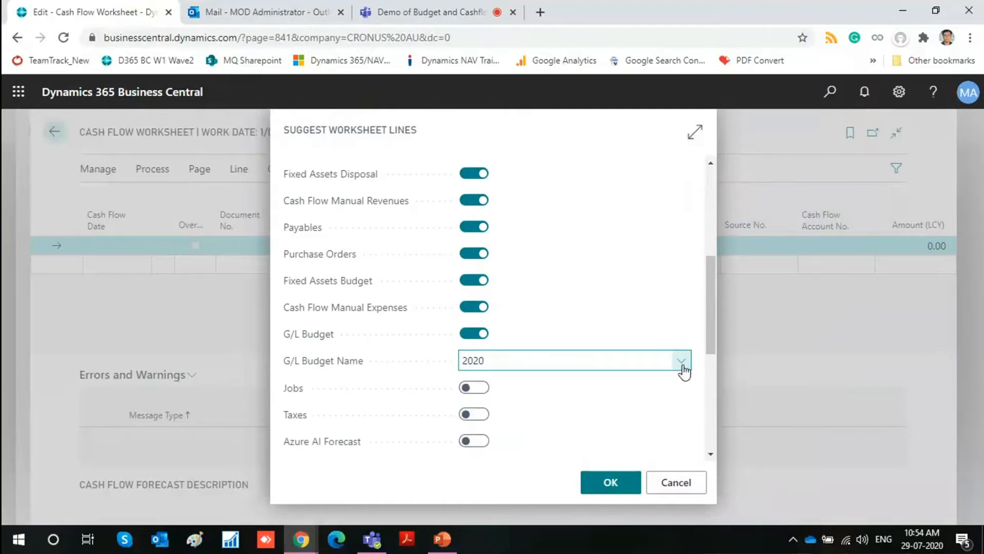
{"action": "key", "text": "Escape"}
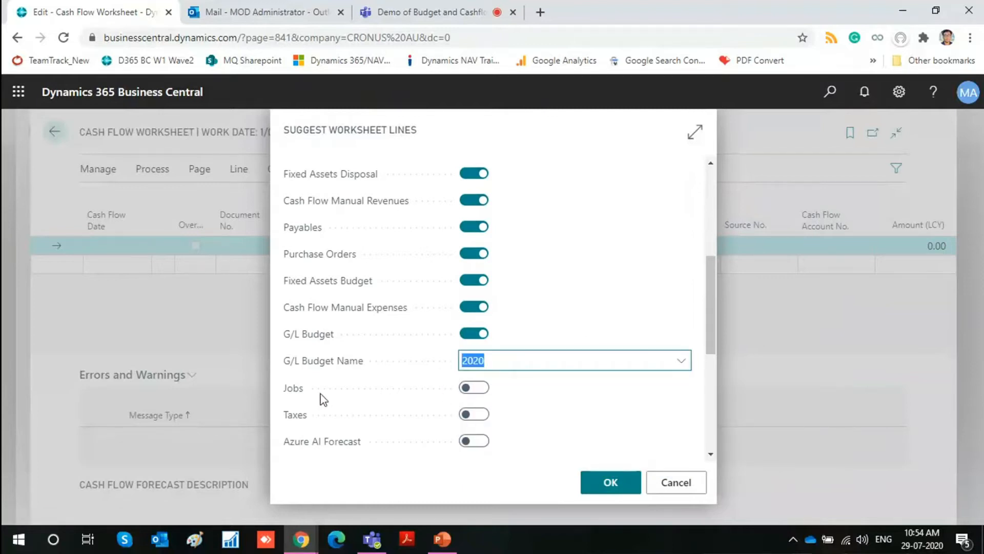
{"action": "left_click", "coordinate": [481, 417]}
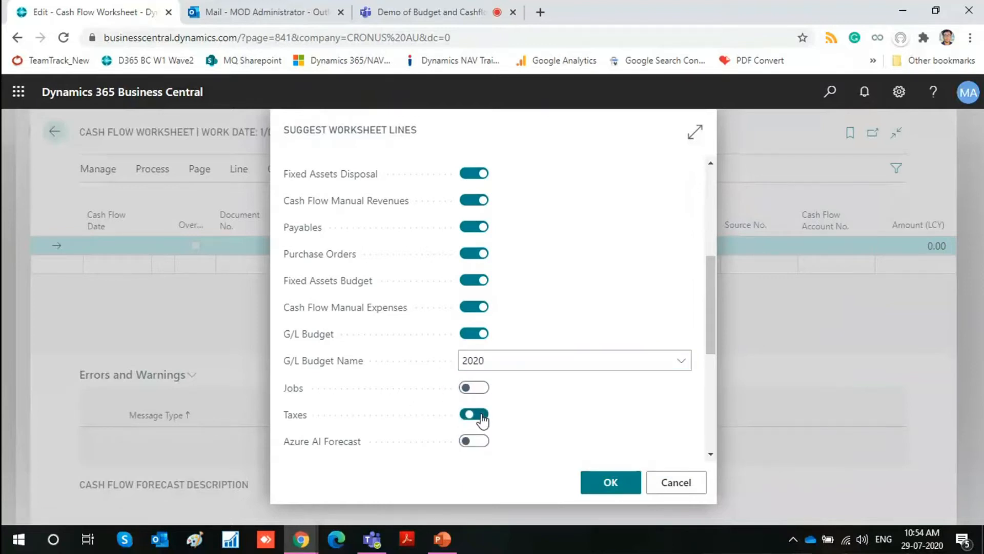
- Review the chosen source types for HY1 2020 and confirm the worksheet line suggestion
{"action": "scroll", "coordinate": [528, 395], "scroll_direction": "up", "scroll_amount": 3}
{"action": "scroll", "coordinate": [527, 389], "scroll_direction": "up", "scroll_amount": 3}
{"action": "scroll", "coordinate": [515, 319], "scroll_direction": "down", "scroll_amount": 3}
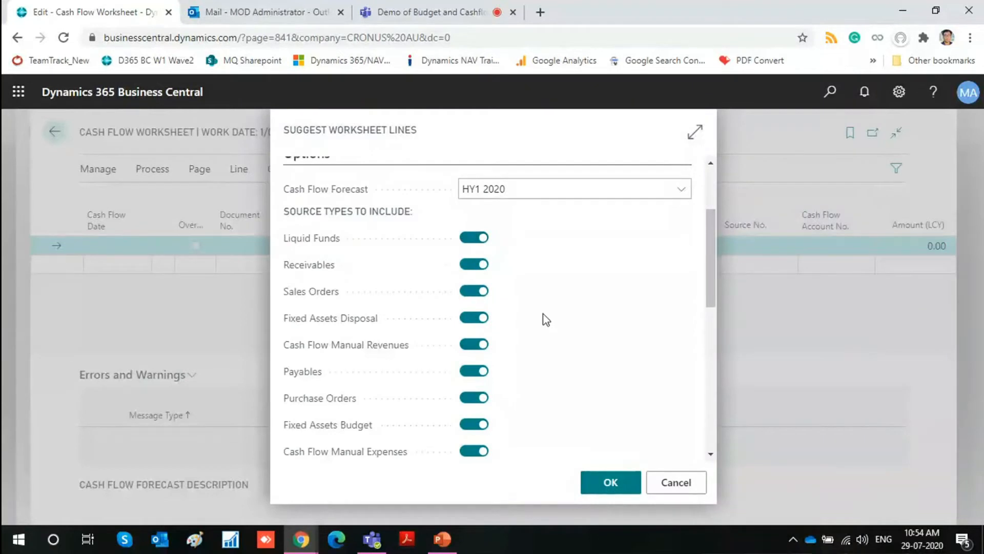
{"action": "scroll", "coordinate": [543, 314], "scroll_direction": "up", "scroll_amount": 5}
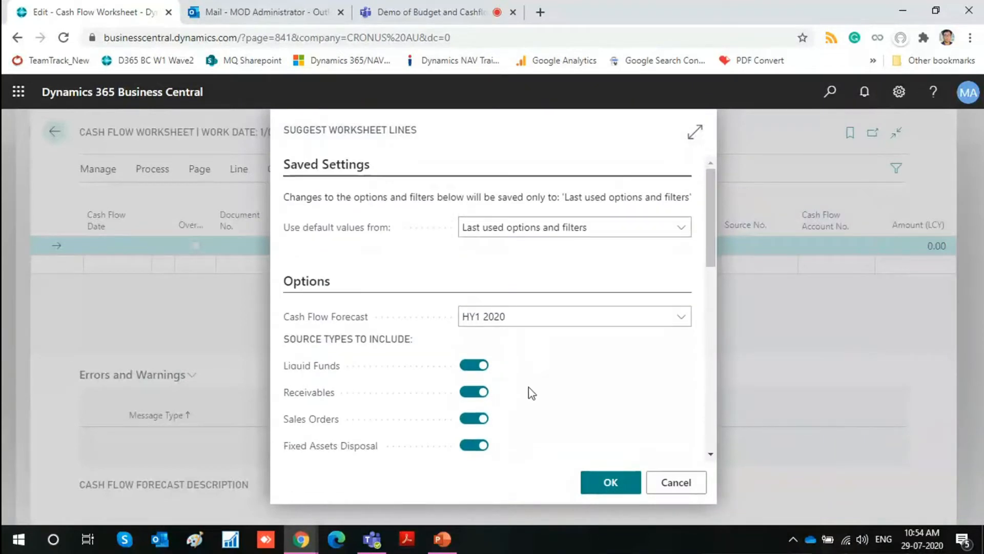
{"action": "scroll", "coordinate": [613, 355], "scroll_direction": "down", "scroll_amount": 5}
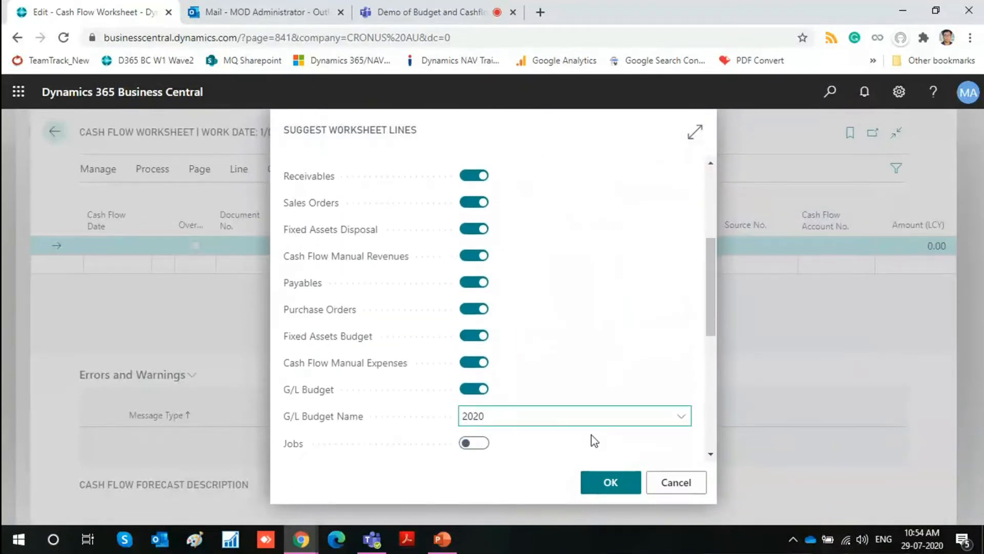
{"action": "scroll", "coordinate": [594, 441], "scroll_direction": "down", "scroll_amount": 2}
{"action": "left_click", "coordinate": [611, 484]}
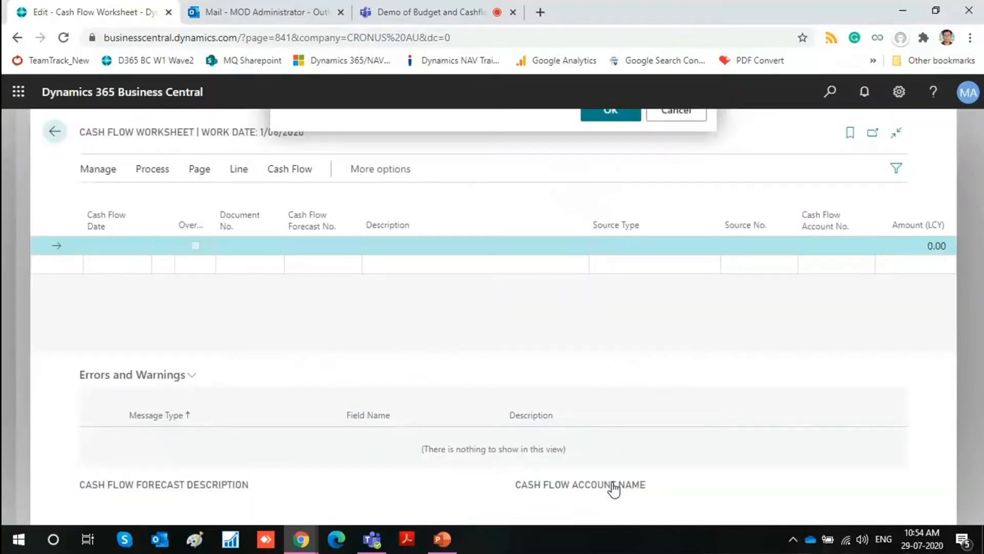
- Run Suggest Worksheet Lines again for the empty worksheet, keeping the last used source types and G/L budget 2020
{"action": "left_click", "coordinate": [153, 175]}
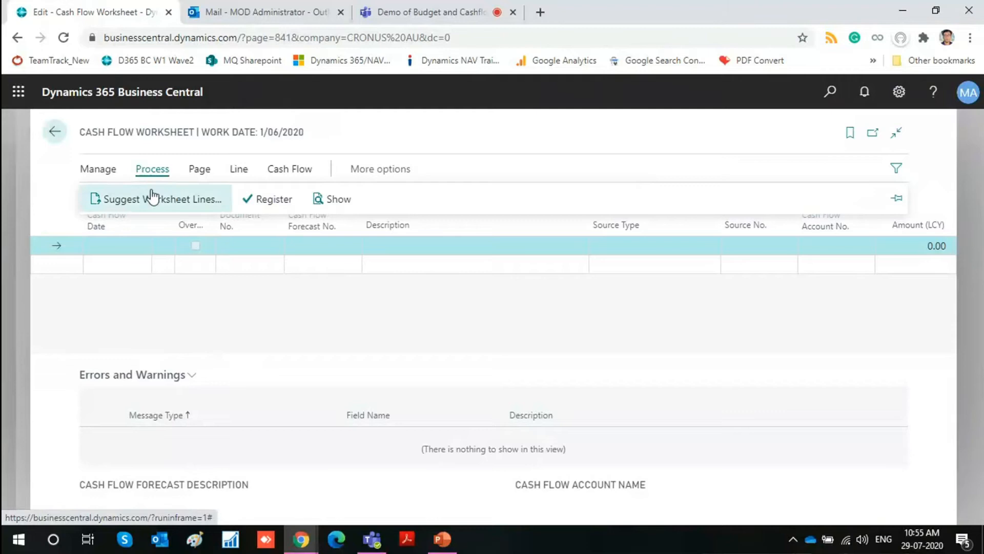
{"action": "left_click", "coordinate": [154, 197]}
{"action": "scroll", "coordinate": [499, 329], "scroll_direction": "down", "scroll_amount": 10}
{"action": "scroll", "coordinate": [528, 353], "scroll_direction": "up", "scroll_amount": 4}
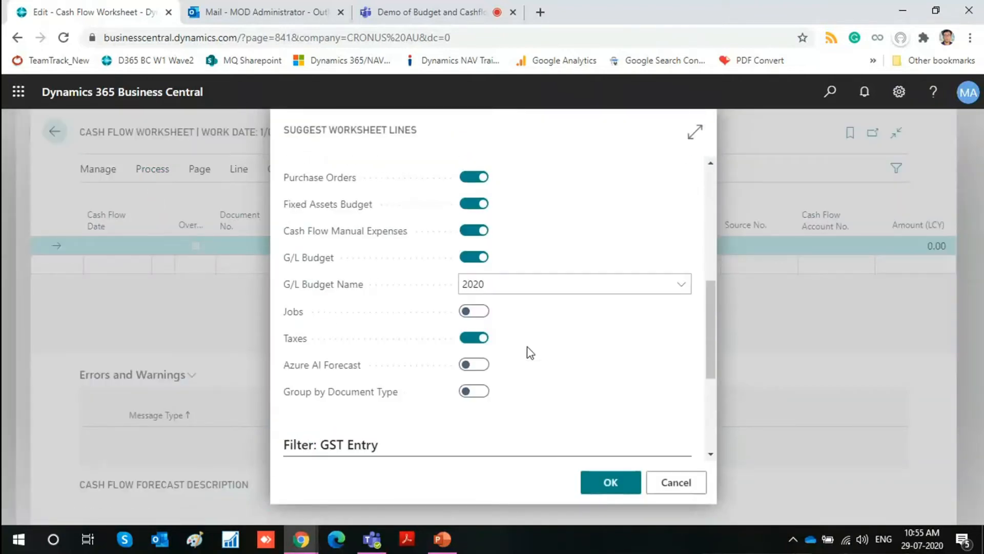
{"action": "left_click", "coordinate": [616, 481]}
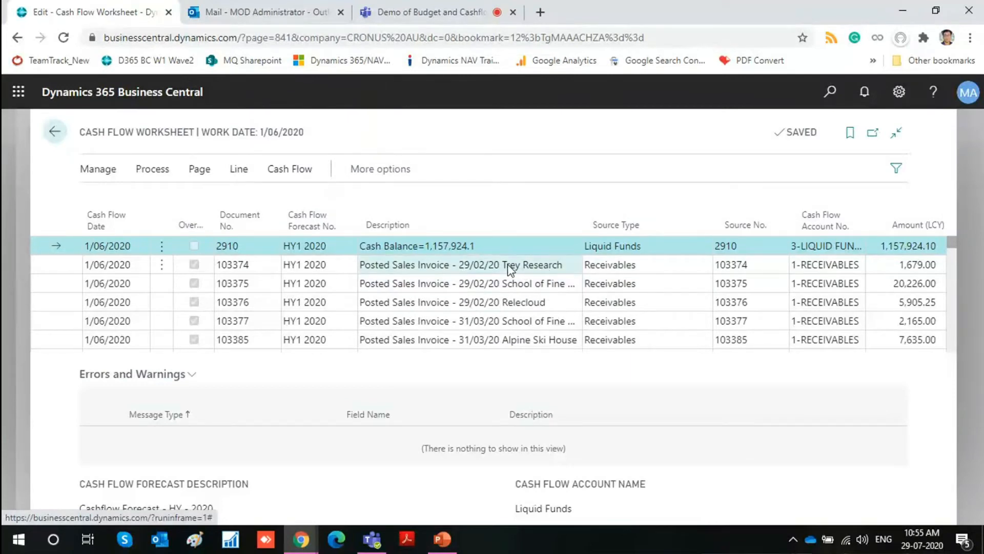
- Examine the suggested worksheet lines across source types such as Receivables, Payables and Purchase Orders
{"action": "scroll", "coordinate": [564, 285], "scroll_direction": "down", "scroll_amount": 5}
{"action": "scroll", "coordinate": [589, 294], "scroll_direction": "down", "scroll_amount": 5}
{"action": "scroll", "coordinate": [614, 292], "scroll_direction": "up", "scroll_amount": 1}
{"action": "scroll", "coordinate": [611, 297], "scroll_direction": "down", "scroll_amount": 1}
{"action": "scroll", "coordinate": [613, 299], "scroll_direction": "down", "scroll_amount": 10}
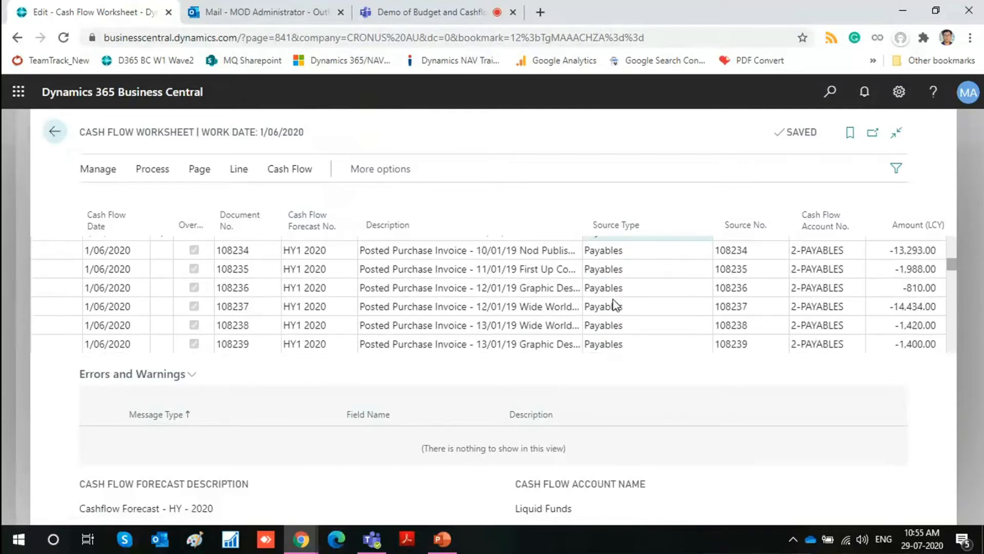
{"action": "scroll", "coordinate": [615, 305], "scroll_direction": "down", "scroll_amount": 10}
{"action": "scroll", "coordinate": [615, 305], "scroll_direction": "down", "scroll_amount": 10}
{"action": "scroll", "coordinate": [615, 307], "scroll_direction": "down", "scroll_amount": 10}
{"action": "scroll", "coordinate": [615, 308], "scroll_direction": "down", "scroll_amount": 15}
{"action": "scroll", "coordinate": [615, 309], "scroll_direction": "down", "scroll_amount": 15}
{"action": "scroll", "coordinate": [639, 309], "scroll_direction": "down", "scroll_amount": 15}
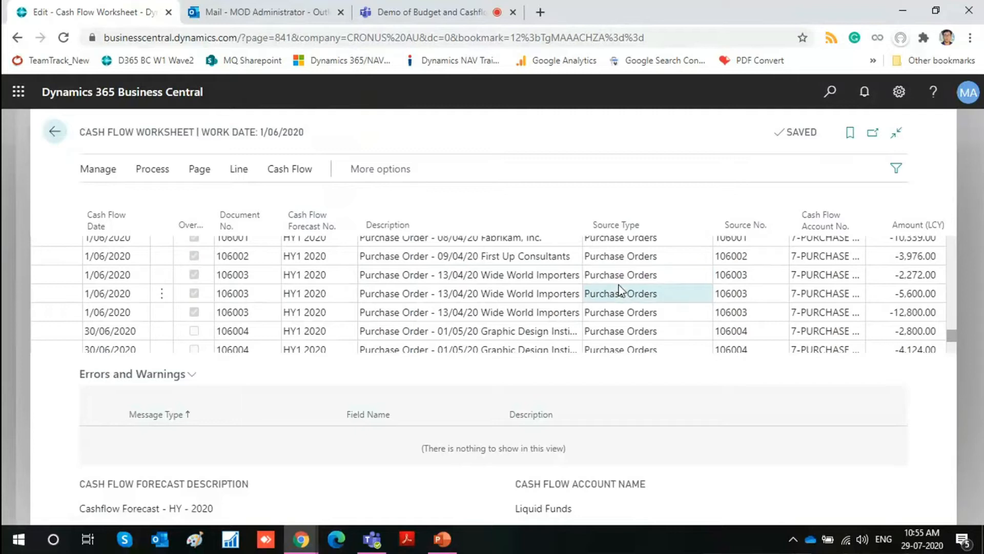
- Examine the remaining worksheet lines for Sales Orders, Fixed Assets, G/L Budget and Tax, then the Liquid Funds cash balance line
{"action": "scroll", "coordinate": [610, 282], "scroll_direction": "down", "scroll_amount": 3}
{"action": "scroll", "coordinate": [627, 293], "scroll_direction": "up", "scroll_amount": 1}
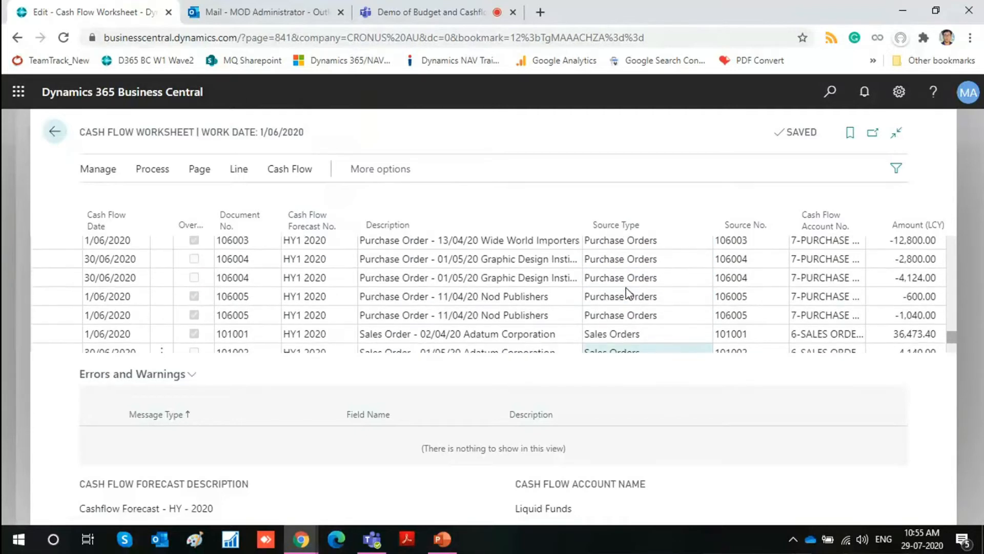
{"action": "scroll", "coordinate": [627, 292], "scroll_direction": "down", "scroll_amount": 2}
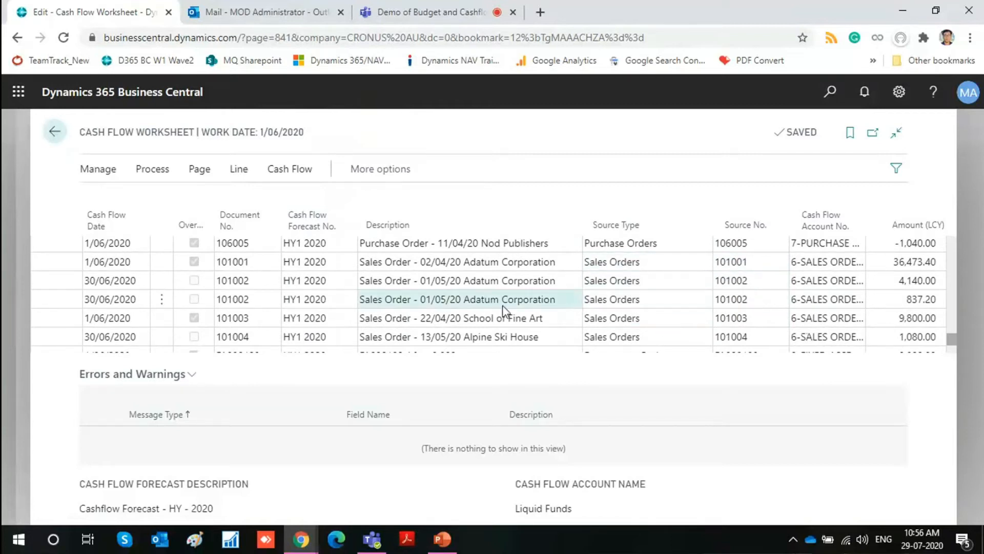
{"action": "scroll", "coordinate": [543, 312], "scroll_direction": "down", "scroll_amount": 4}
{"action": "scroll", "coordinate": [589, 318], "scroll_direction": "up", "scroll_amount": 2}
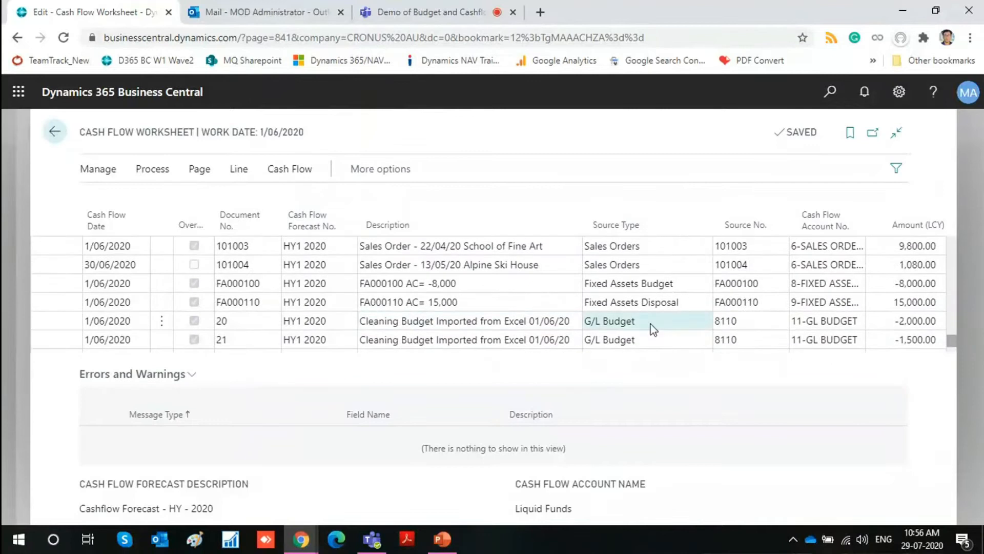
{"action": "scroll", "coordinate": [644, 325], "scroll_direction": "down", "scroll_amount": 2}
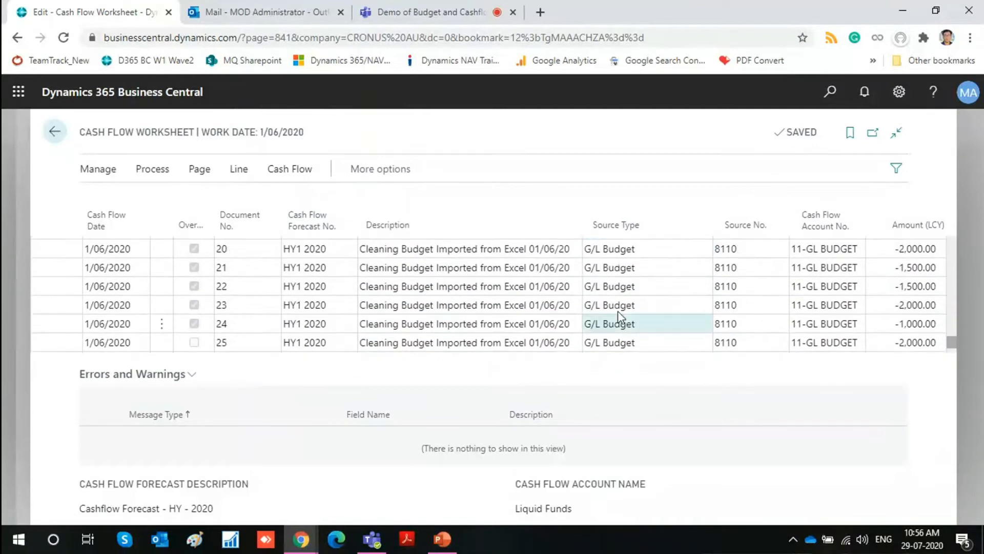
{"action": "scroll", "coordinate": [660, 301], "scroll_direction": "down", "scroll_amount": 4}
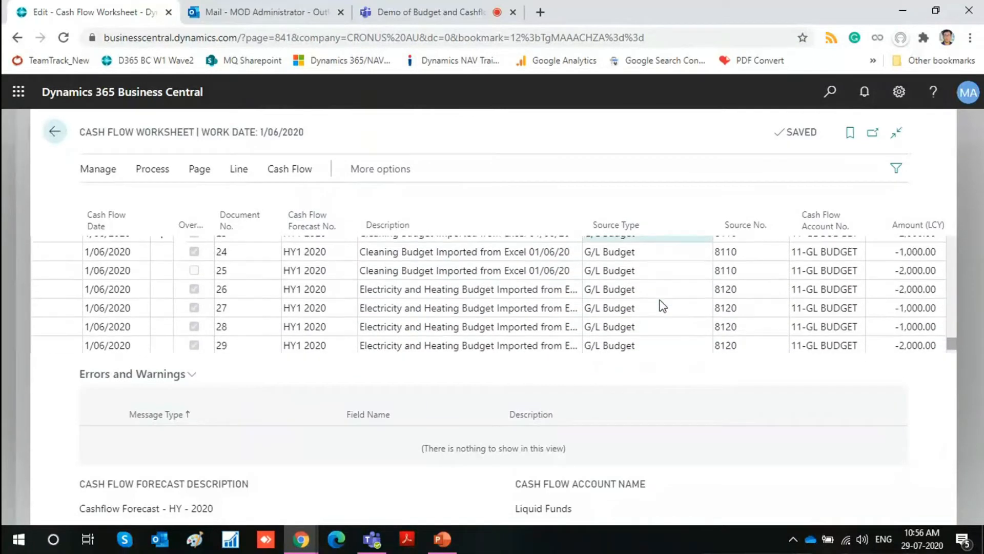
{"action": "scroll", "coordinate": [661, 307], "scroll_direction": "down", "scroll_amount": 1}
{"action": "left_click", "coordinate": [539, 326]}
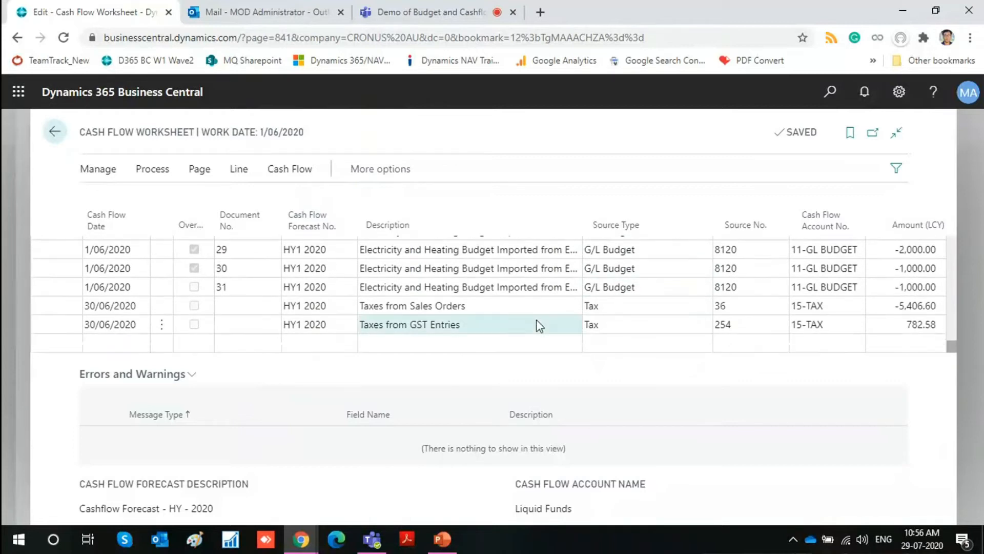
{"action": "scroll", "coordinate": [548, 305], "scroll_direction": "up", "scroll_amount": 10}
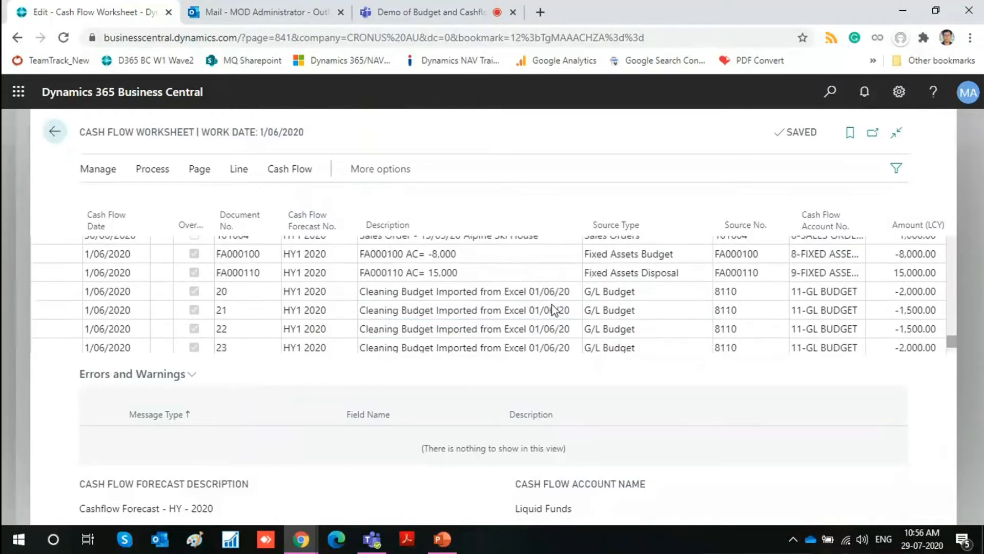
{"action": "scroll", "coordinate": [612, 296], "scroll_direction": "up", "scroll_amount": 15}
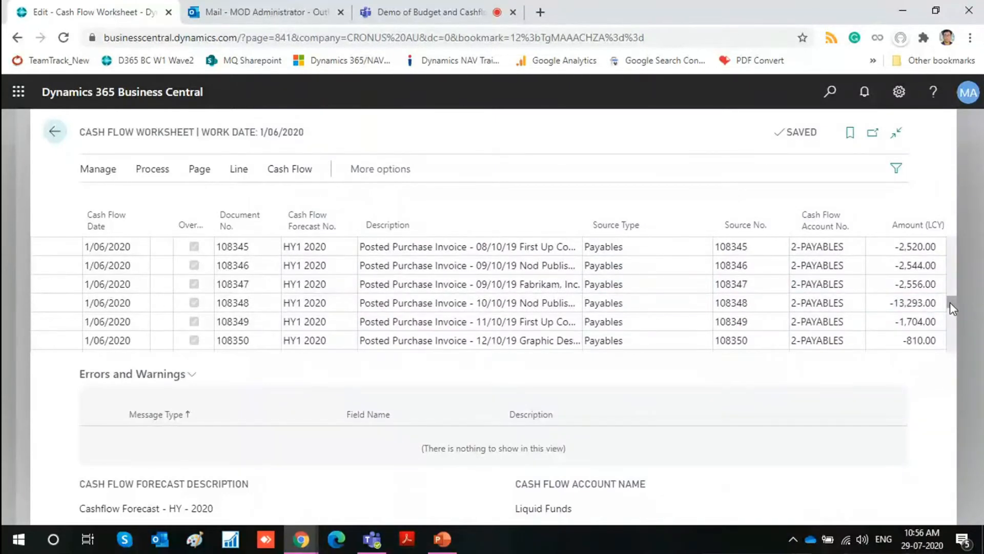
{"action": "left_click_drag", "start_coordinate": [949, 303], "coordinate": [949, 241]}
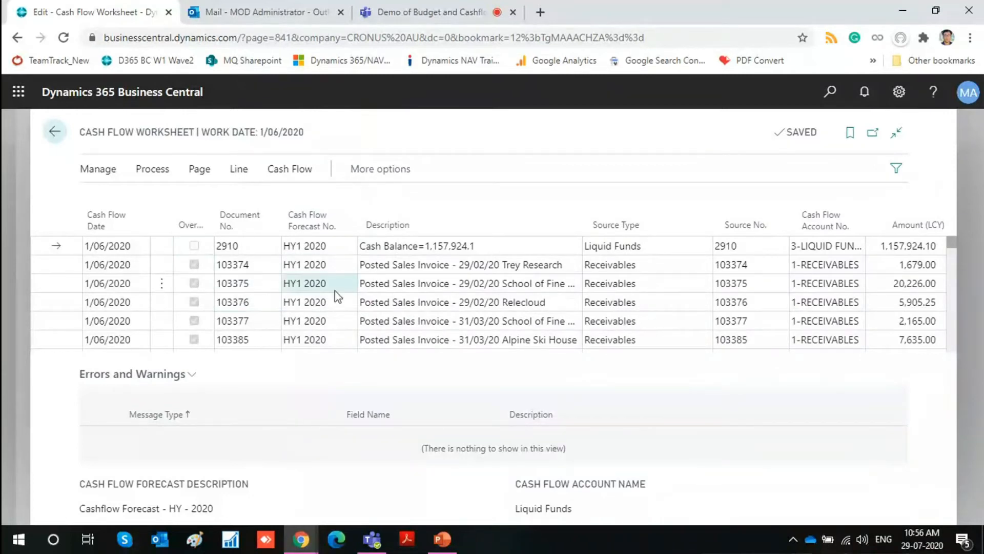
{"action": "left_click", "coordinate": [519, 247]}
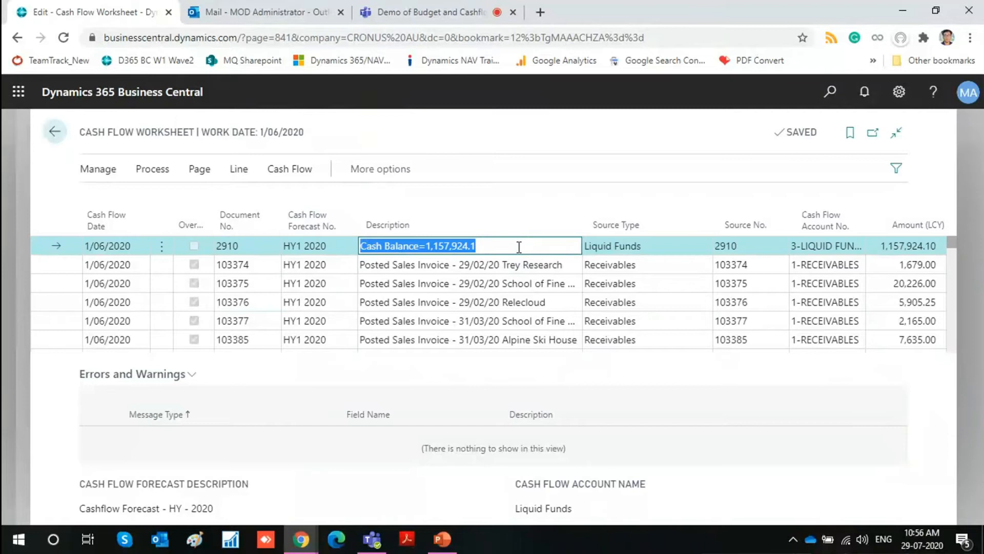
- Trace the Trey Research receivables line to its customer ledger entry and posted sales invoice, and return to the worksheet
{"action": "left_click", "coordinate": [479, 271]}
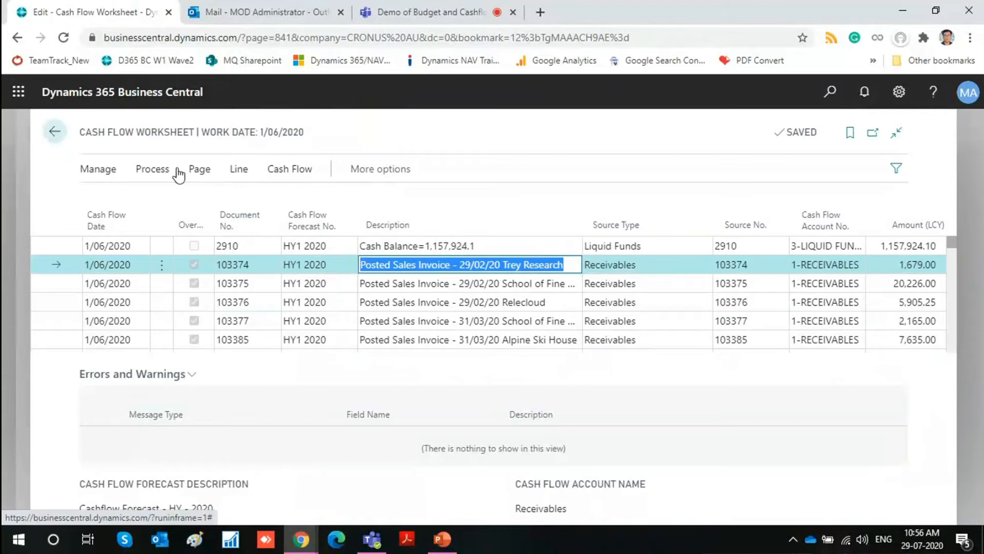
{"action": "left_click", "coordinate": [156, 169]}
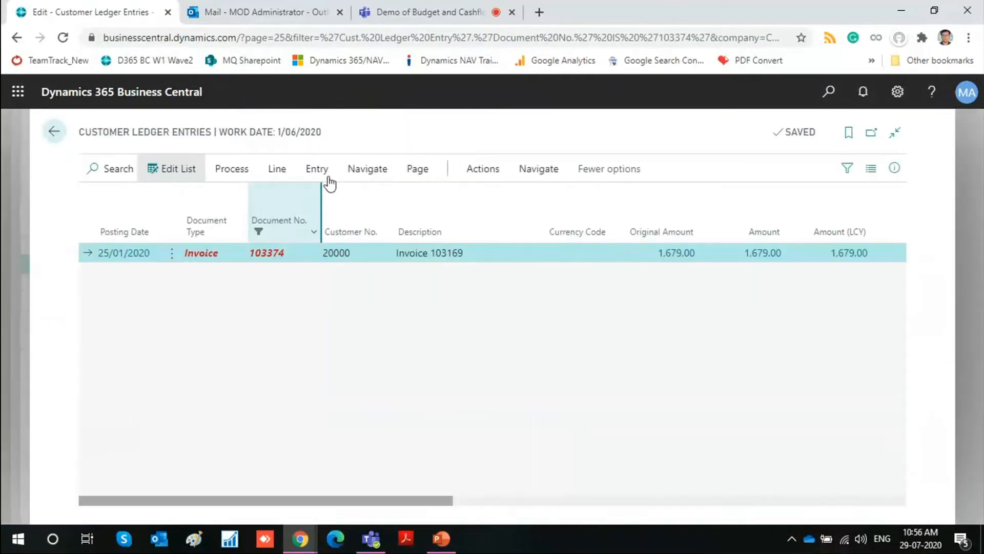
{"action": "left_click", "coordinate": [277, 176]}
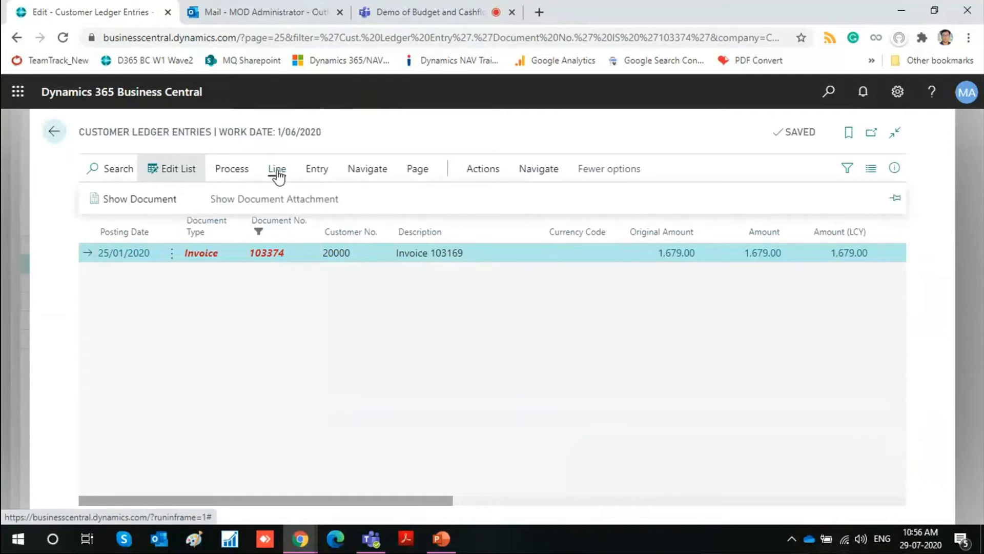
{"action": "left_click", "coordinate": [132, 204]}
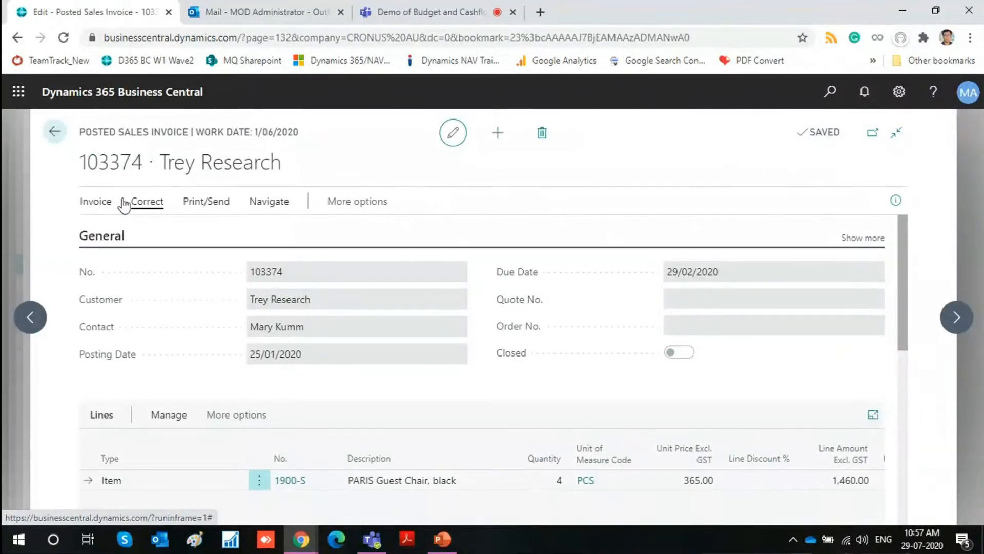
{"action": "left_click", "coordinate": [57, 137]}
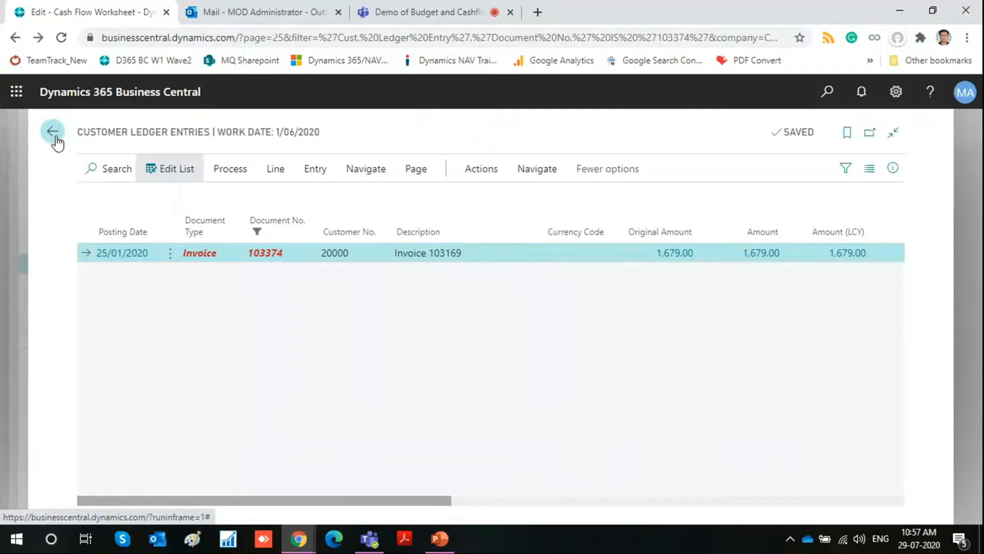
{"action": "left_click", "coordinate": [57, 137]}
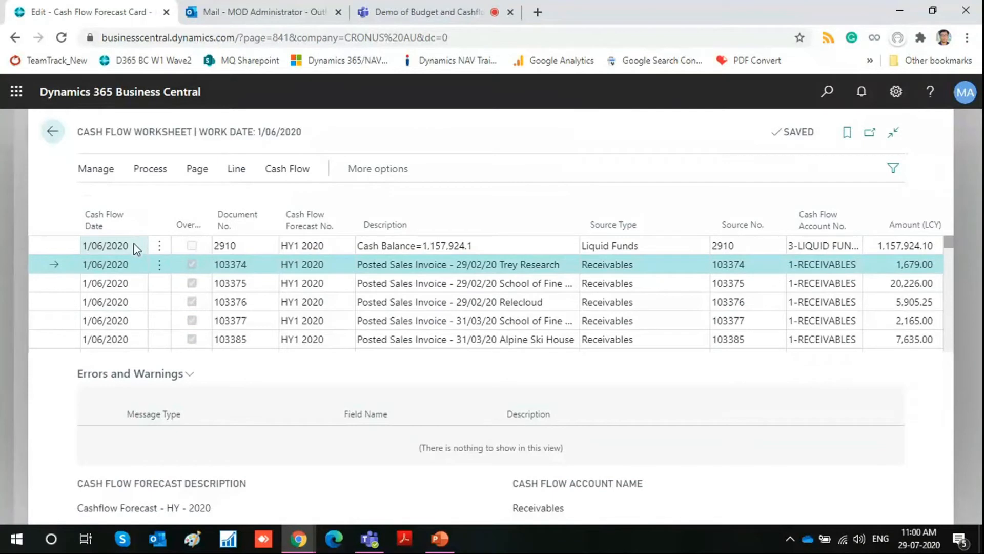
- Try selecting the Liquid Funds line together with two School of Fine Art receivables lines, and clear the selection
{"action": "left_click", "coordinate": [134, 246]}
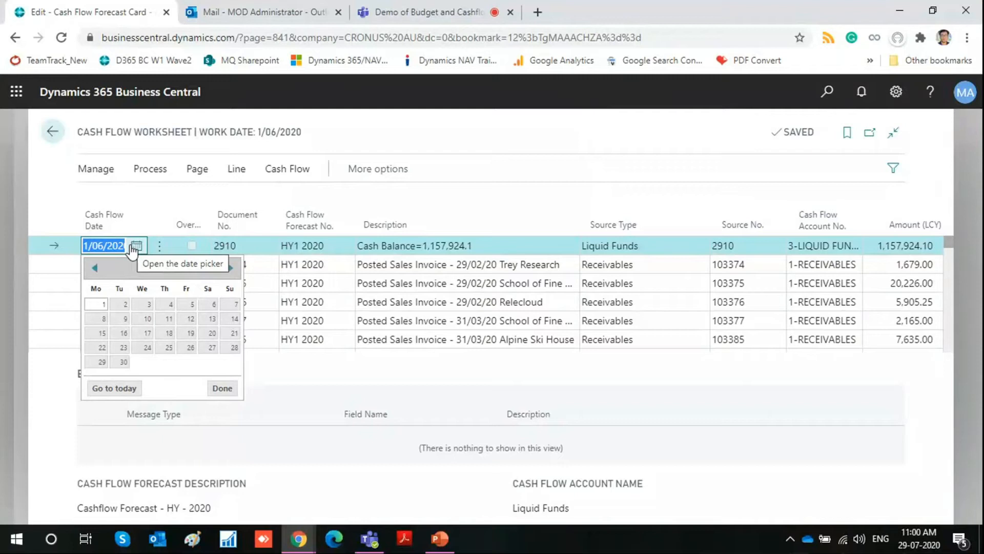
{"action": "left_click", "coordinate": [162, 248]}
{"action": "left_click", "coordinate": [161, 247]}
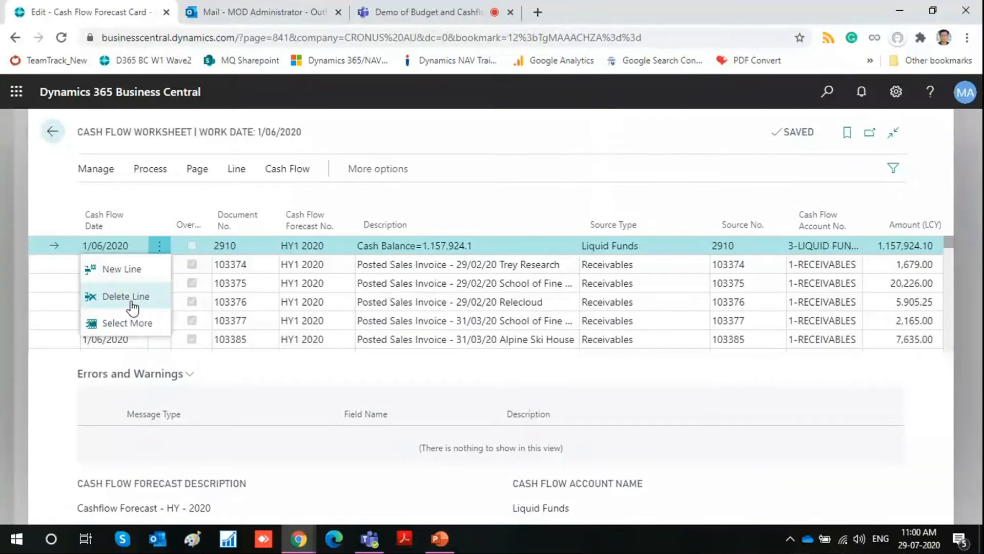
{"action": "left_click", "coordinate": [130, 323]}
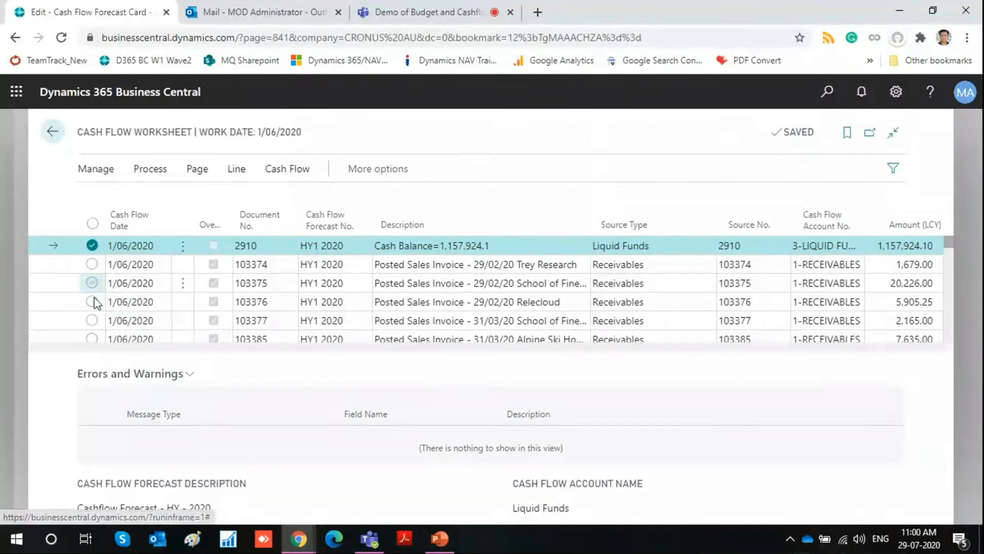
{"action": "left_click", "coordinate": [91, 284]}
{"action": "left_click", "coordinate": [92, 321]}
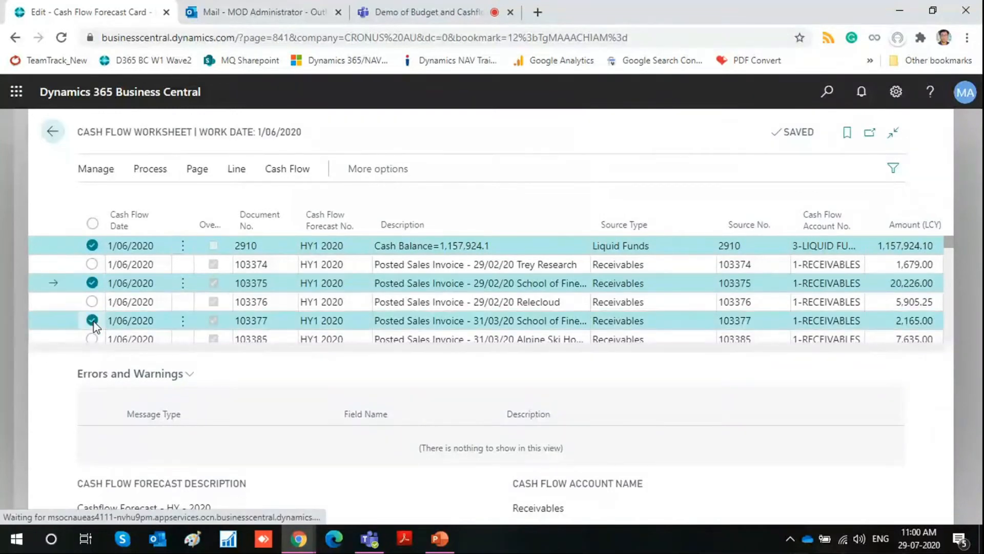
{"action": "left_click", "coordinate": [144, 173]}
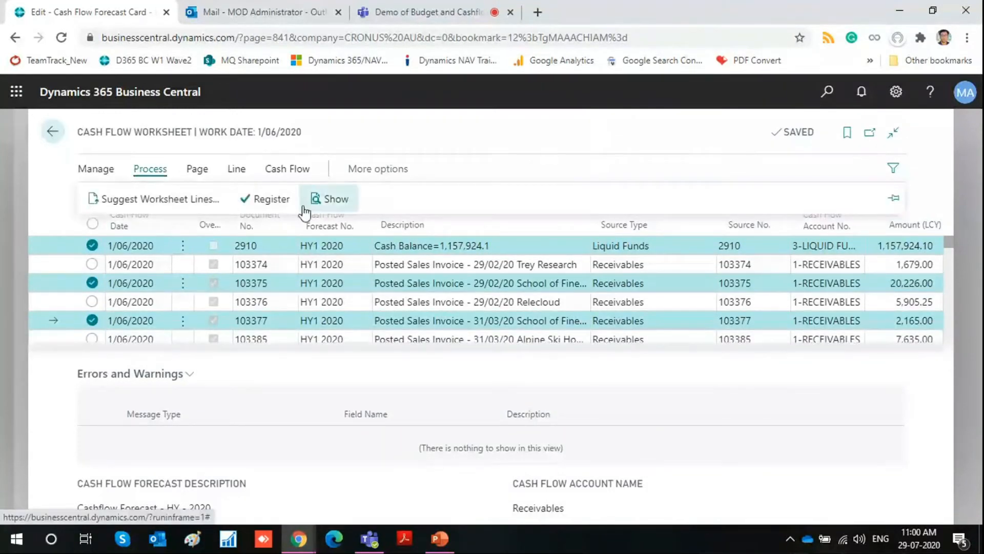
{"action": "left_click", "coordinate": [91, 247]}
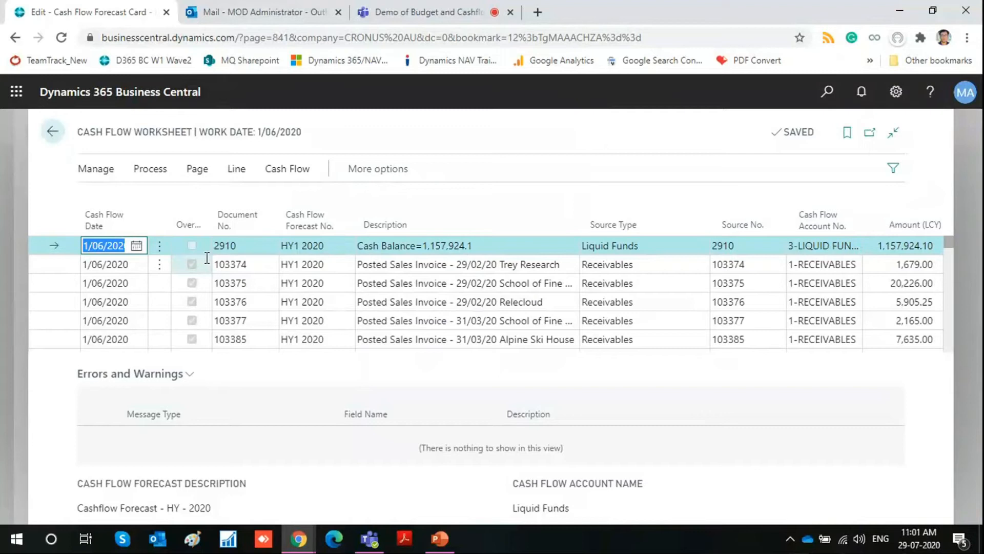
- Review the source types offered by Suggest Worksheet Lines for HY1 2020, and cancel without generating lines
{"action": "left_click", "coordinate": [154, 171]}
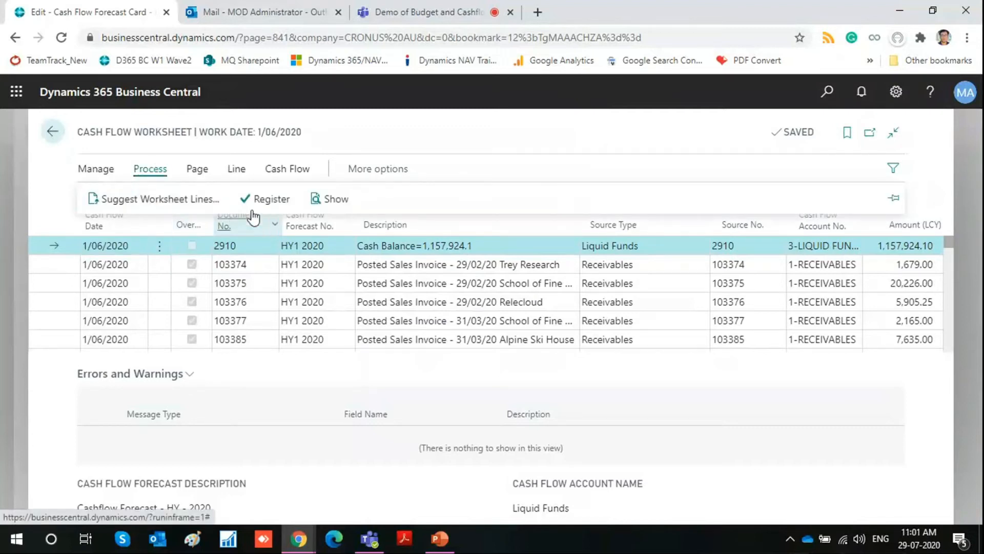
{"action": "left_click", "coordinate": [160, 200]}
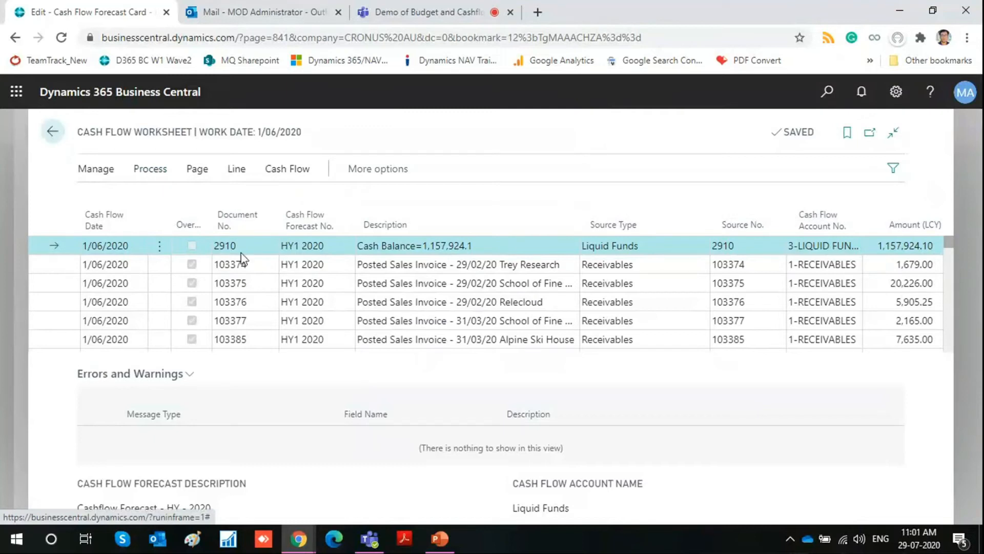
{"action": "scroll", "coordinate": [509, 389], "scroll_direction": "down", "scroll_amount": 3}
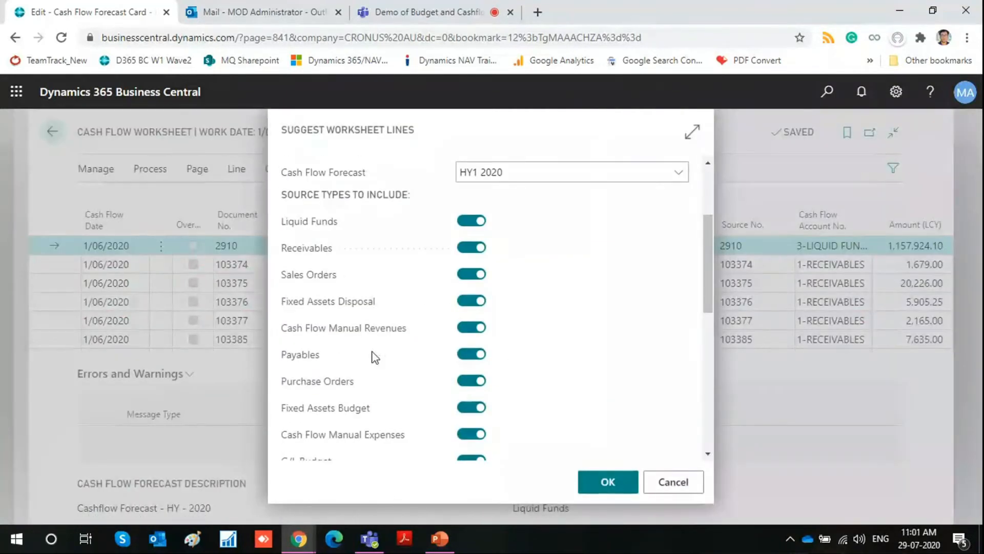
{"action": "scroll", "coordinate": [517, 370], "scroll_direction": "down", "scroll_amount": 2}
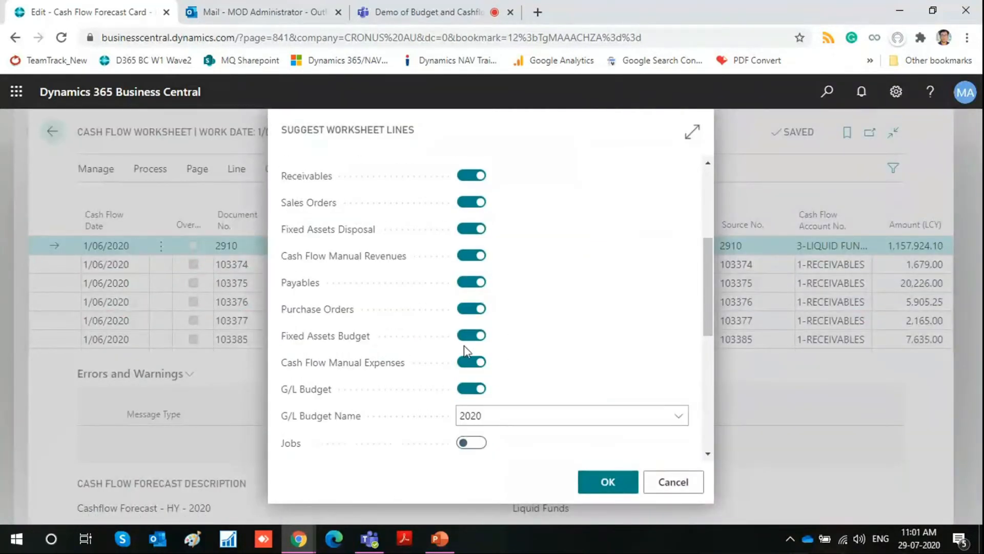
{"action": "key", "text": "Escape"}
- Search for the Fixed Assets page and open its list
{"action": "left_click", "coordinate": [827, 98]}
{"action": "type", "text": "xed ass"}
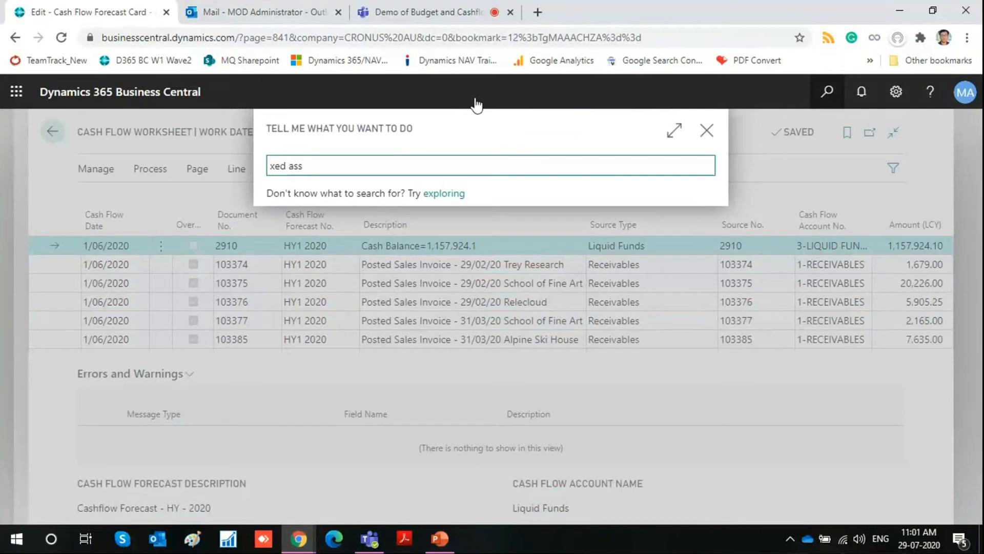
{"action": "left_click", "coordinate": [316, 317]}
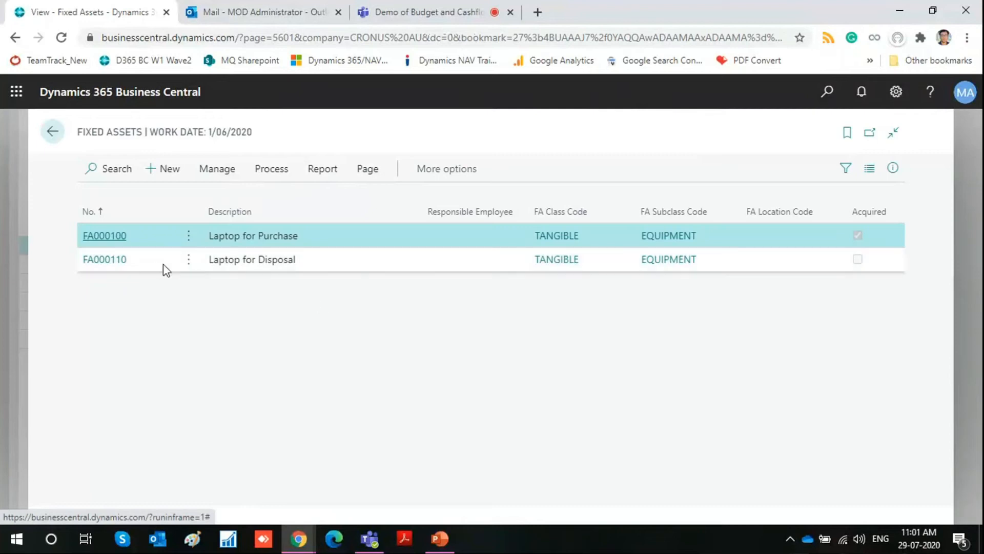
- Examine the Budgeted Asset and Depreciation Book settings on the FA000100 Laptop for Purchase card, and return to the list
{"action": "left_click", "coordinate": [118, 237]}
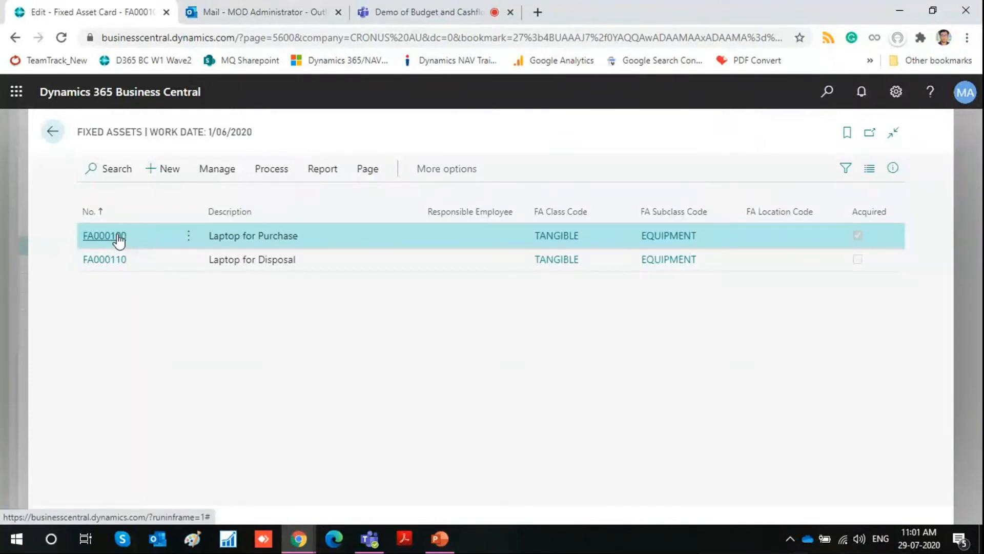
{"action": "scroll", "coordinate": [486, 319], "scroll_direction": "down", "scroll_amount": 7}
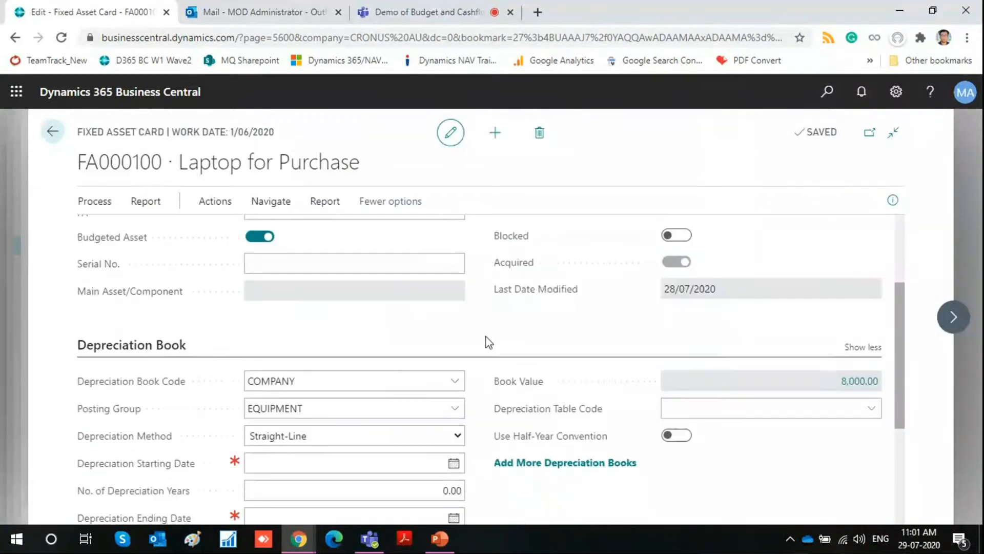
{"action": "scroll", "coordinate": [486, 367], "scroll_direction": "up", "scroll_amount": 4}
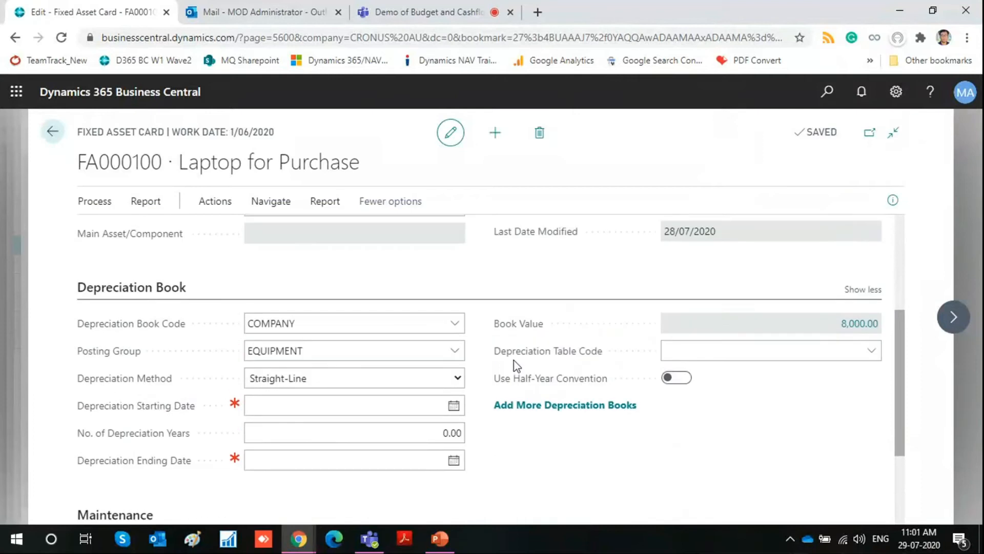
{"action": "scroll", "coordinate": [507, 365], "scroll_direction": "up", "scroll_amount": 2}
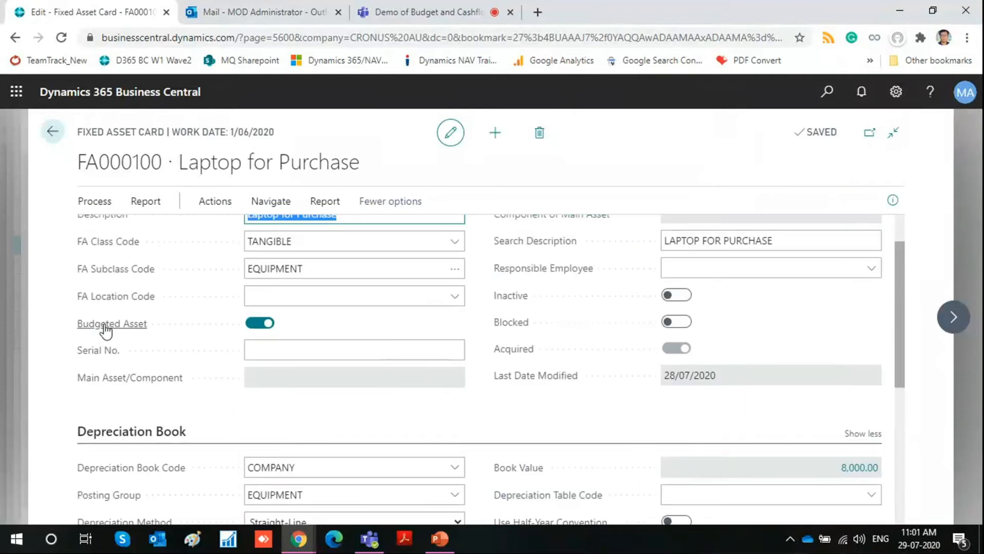
{"action": "scroll", "coordinate": [323, 325], "scroll_direction": "up", "scroll_amount": 2}
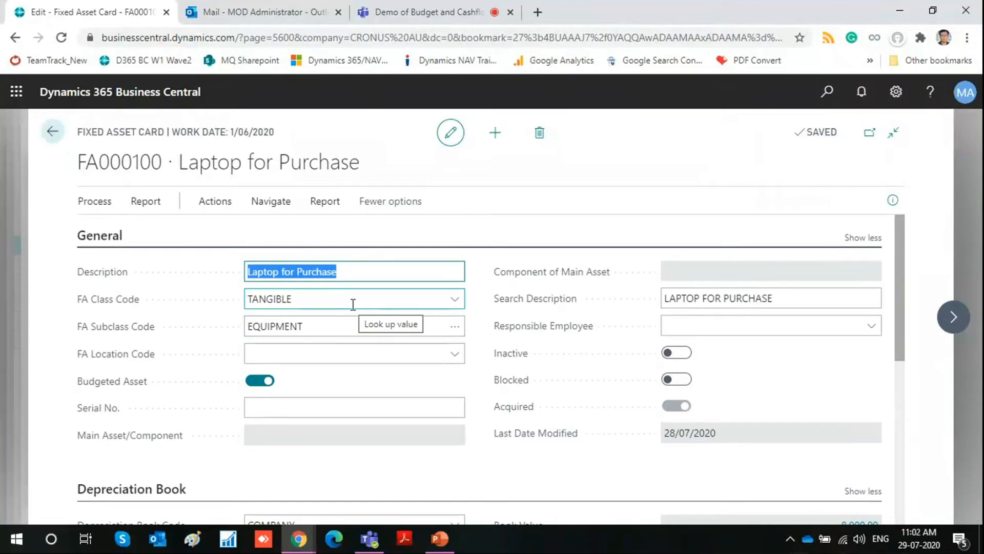
{"action": "key", "text": "Escape"}
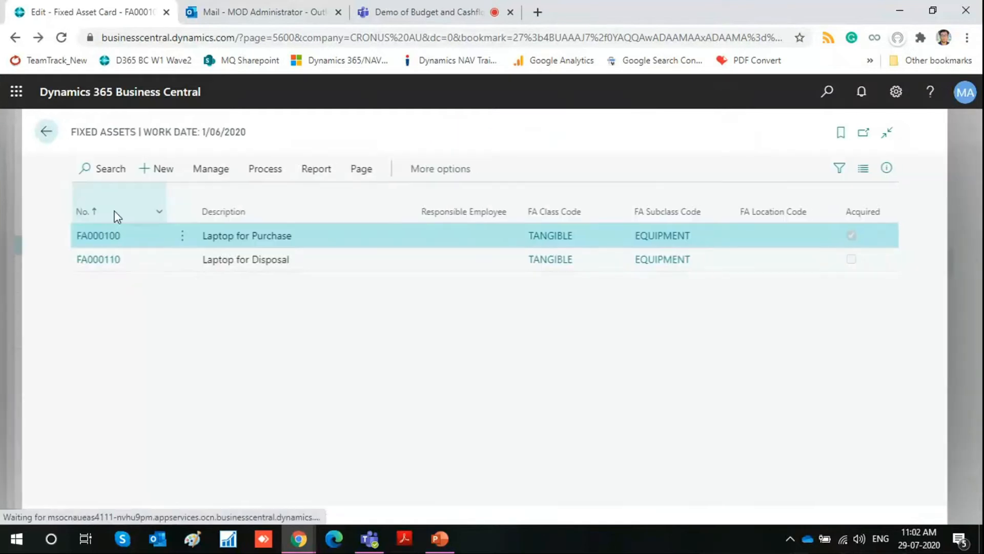
- Examine the projected disposal date and proceeds on the FA000110 Laptop for Disposal card, and return to the Cash Flow Worksheet
{"action": "left_click", "coordinate": [102, 263]}
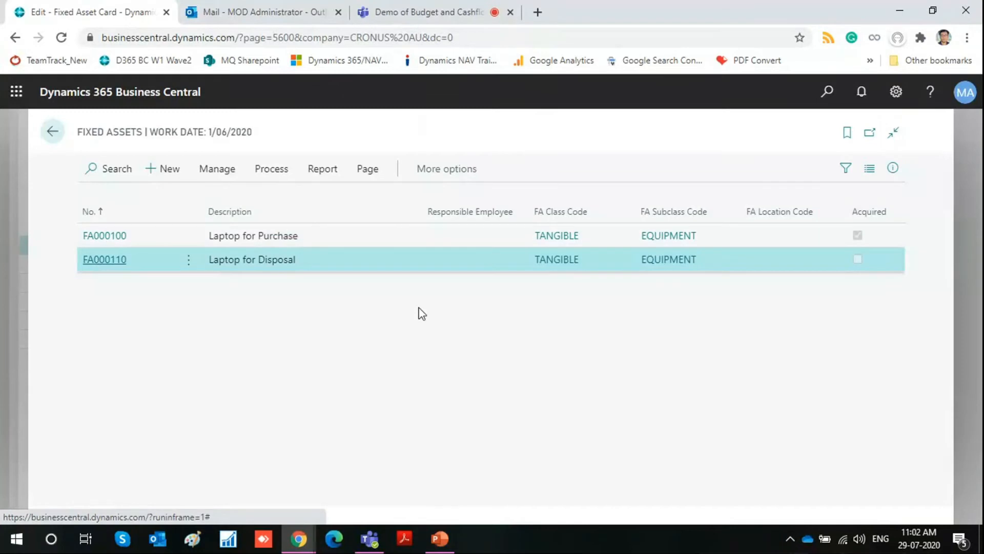
{"action": "scroll", "coordinate": [622, 400], "scroll_direction": "down", "scroll_amount": 3}
{"action": "scroll", "coordinate": [592, 418], "scroll_direction": "down", "scroll_amount": 1}
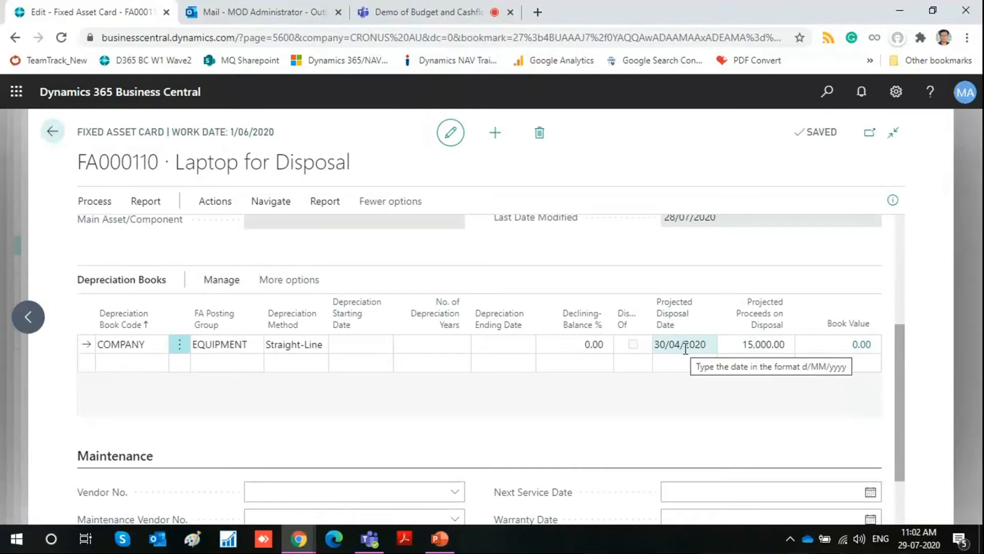
{"action": "left_click", "coordinate": [761, 345]}
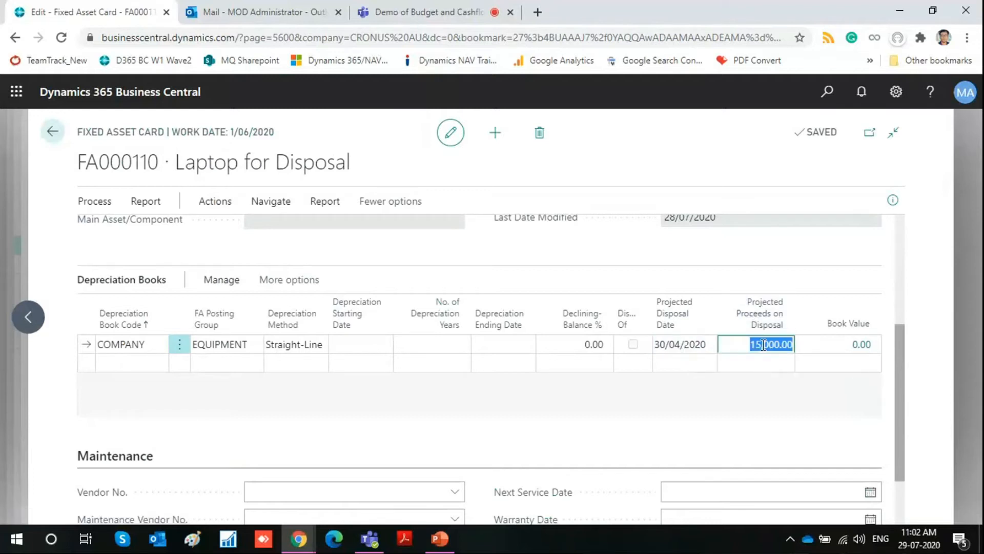
{"action": "left_click", "coordinate": [51, 131]}
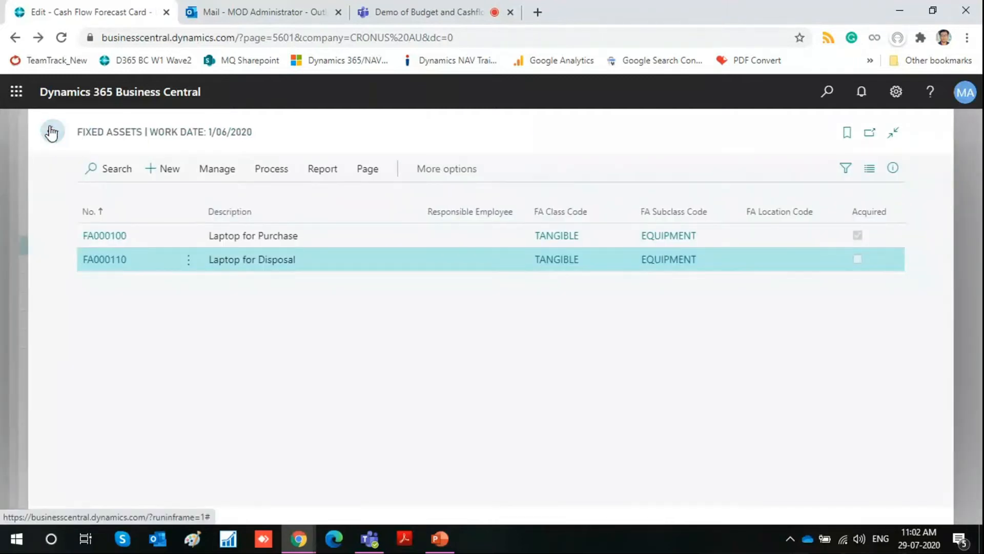
{"action": "left_click", "coordinate": [51, 132]}
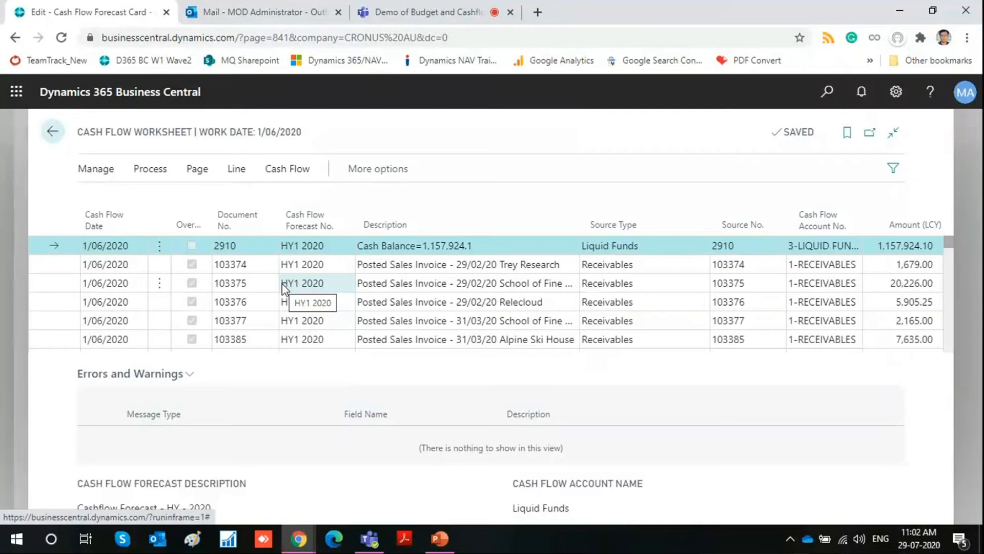
- Review the suggested receivables and payables lines for HY1 2020 in the Cash Flow Worksheet
{"action": "left_click", "coordinate": [660, 264]}
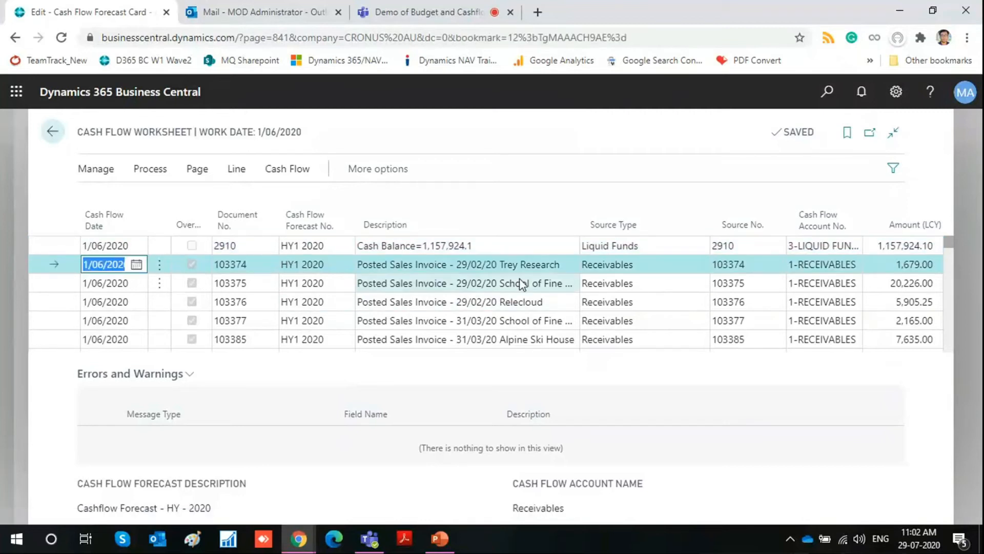
{"action": "scroll", "coordinate": [609, 271], "scroll_direction": "down", "scroll_amount": 15}
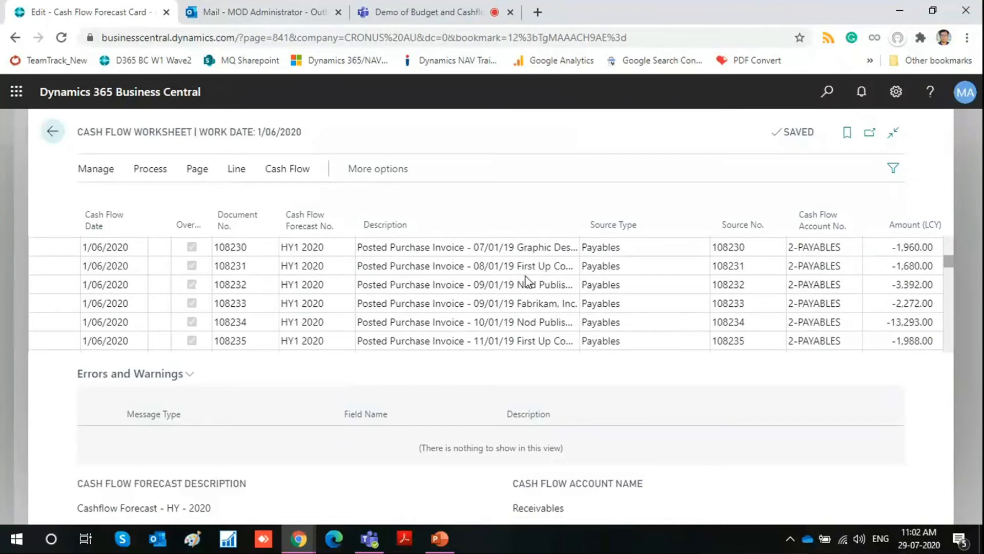
{"action": "scroll", "coordinate": [371, 293], "scroll_direction": "up", "scroll_amount": 10}
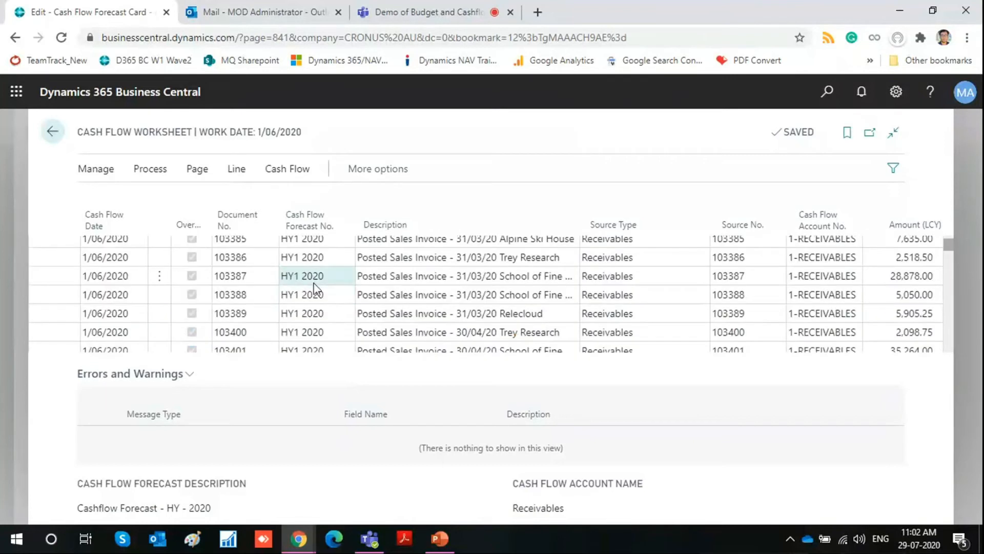
{"action": "left_click", "coordinate": [410, 265]}
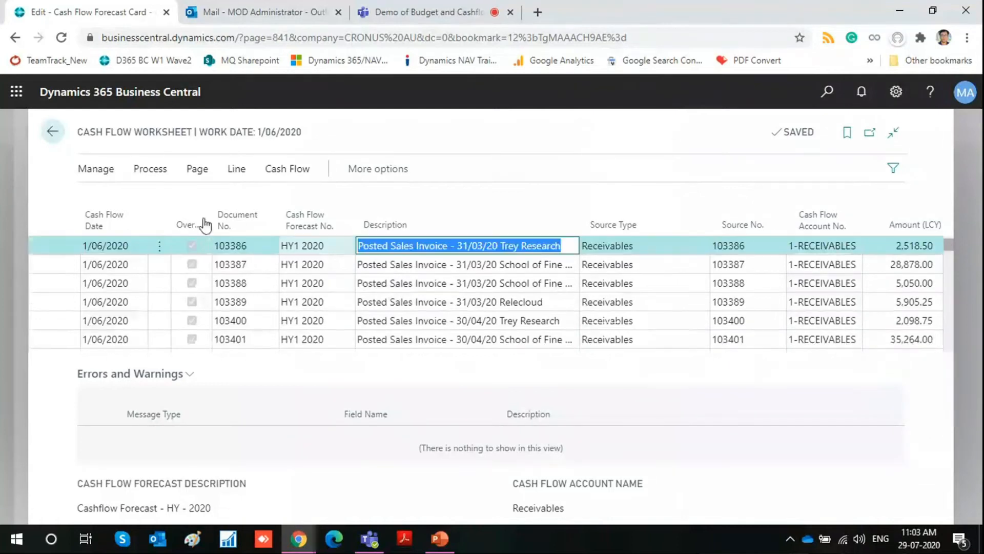
{"action": "left_click", "coordinate": [150, 171]}
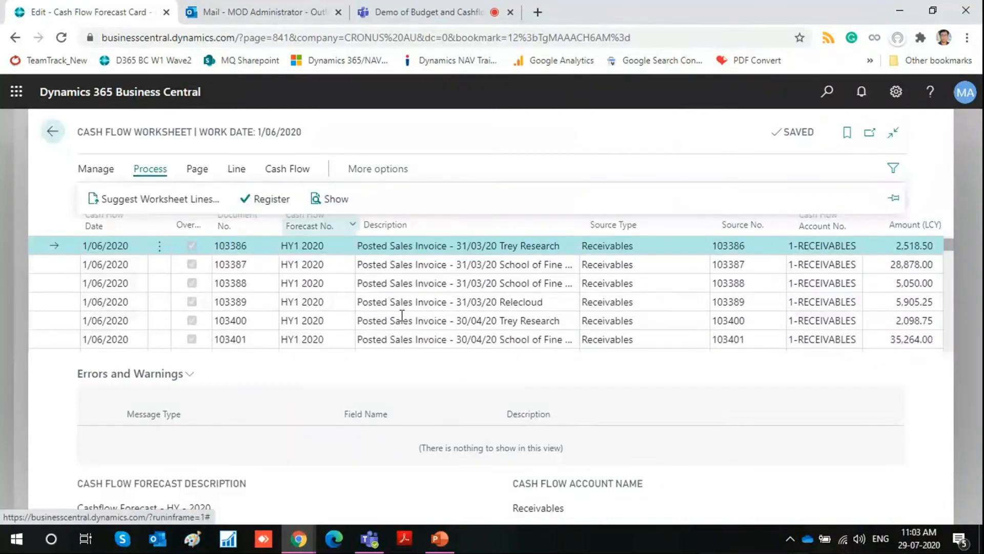
{"action": "left_click", "coordinate": [427, 299]}
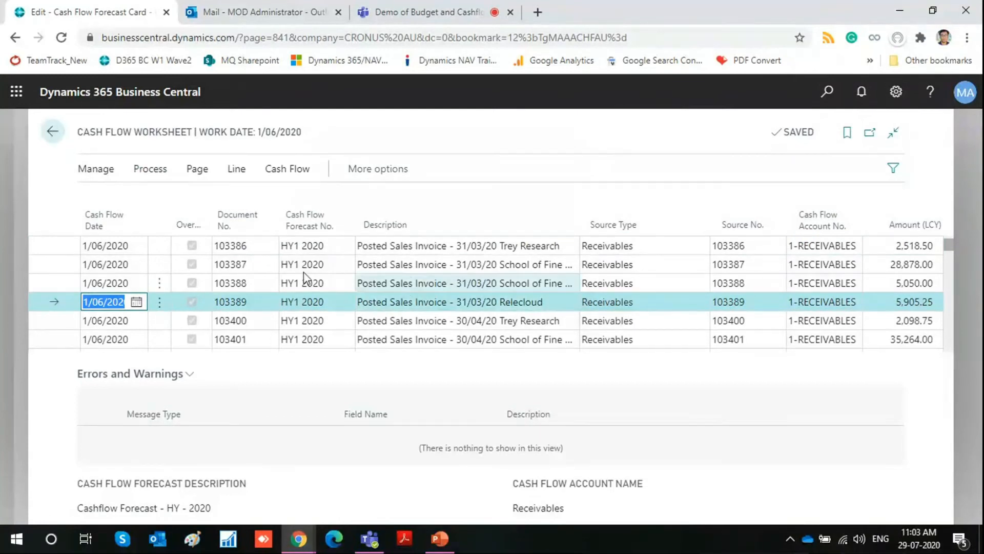
{"action": "scroll", "coordinate": [159, 281], "scroll_direction": "up", "scroll_amount": 2}
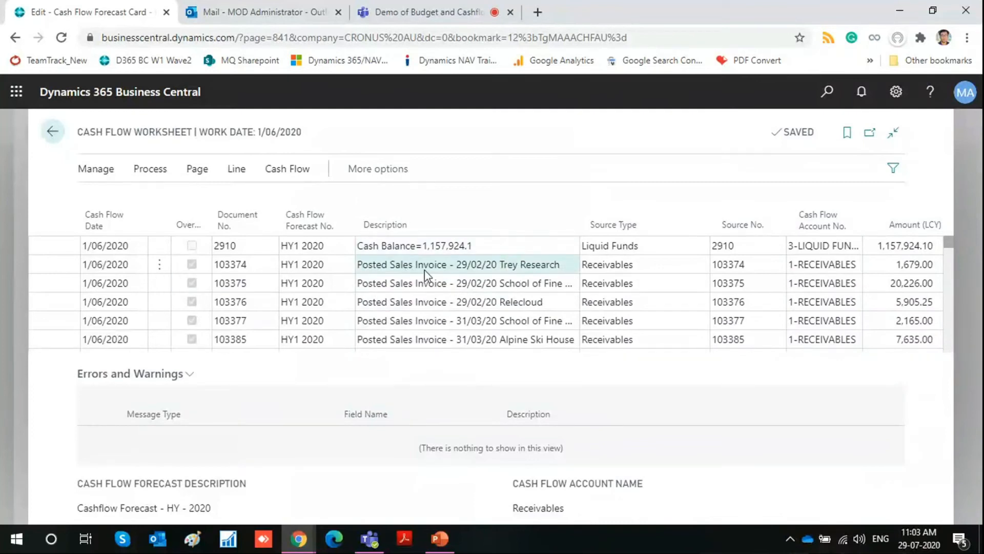
{"action": "scroll", "coordinate": [424, 279], "scroll_direction": "down", "scroll_amount": 2}
{"action": "scroll", "coordinate": [374, 285], "scroll_direction": "up", "scroll_amount": 2}
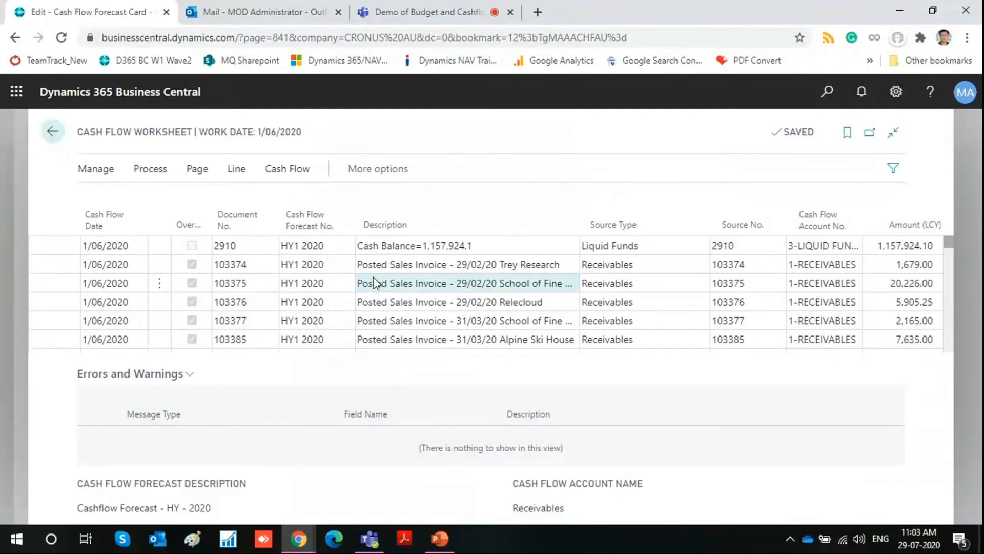
{"action": "left_click", "coordinate": [349, 290]}
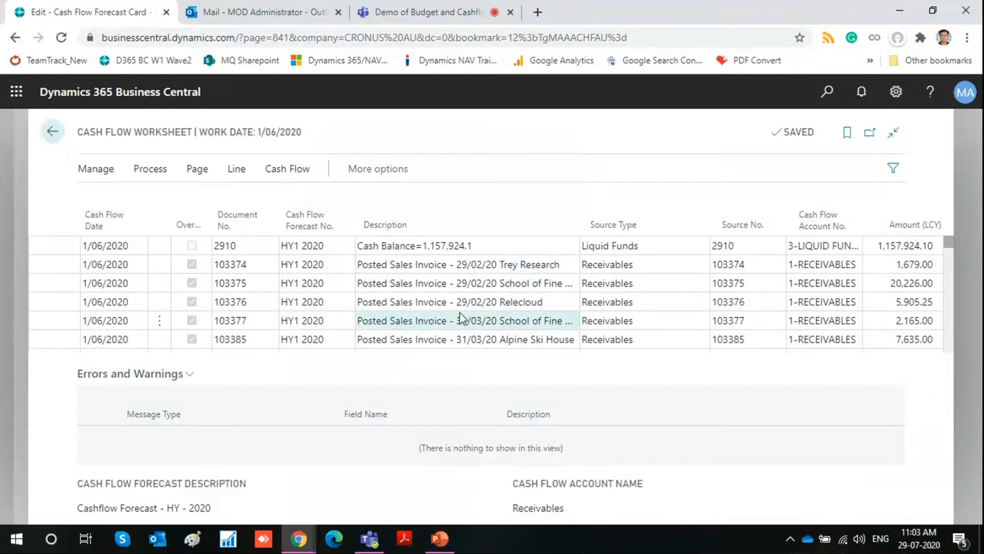
- Register the HY1 2020 cash flow worksheet lines and return to the forecast card
{"action": "left_click", "coordinate": [154, 172]}
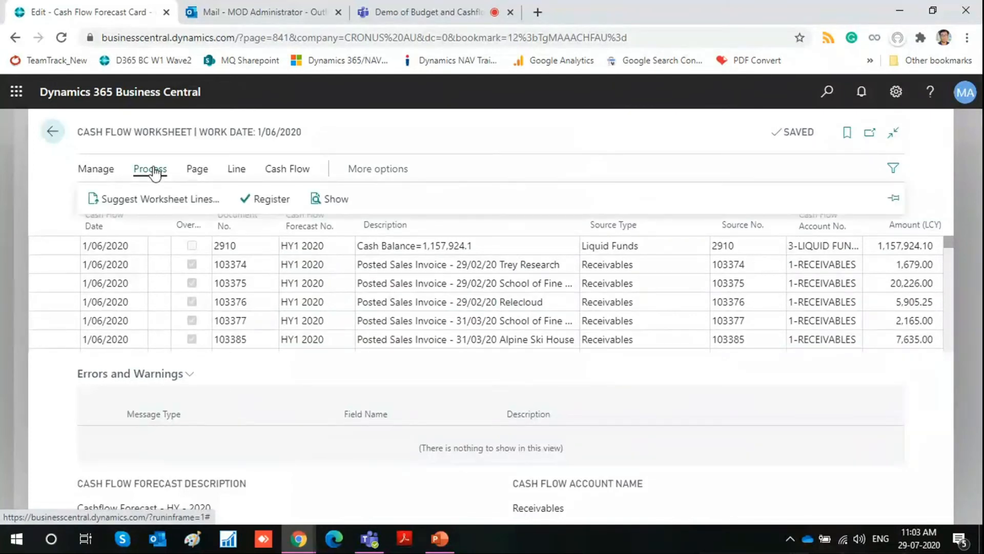
{"action": "left_click", "coordinate": [265, 203]}
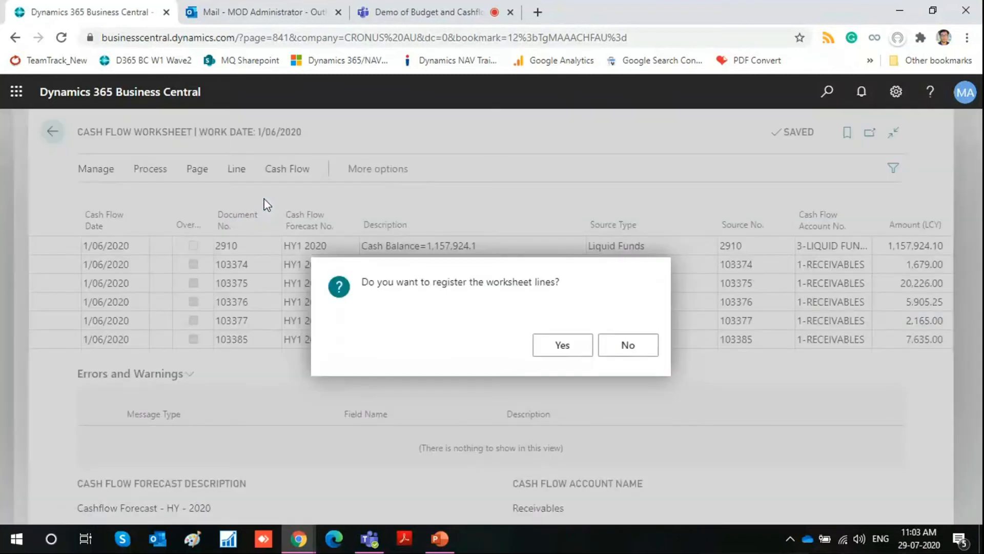
{"action": "left_click", "coordinate": [572, 352]}
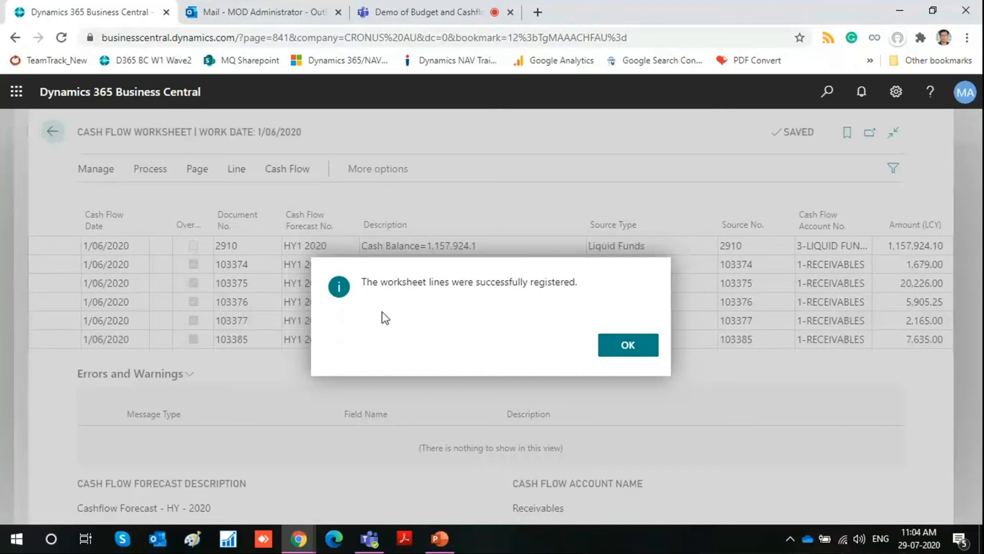
{"action": "key", "text": "Return"}
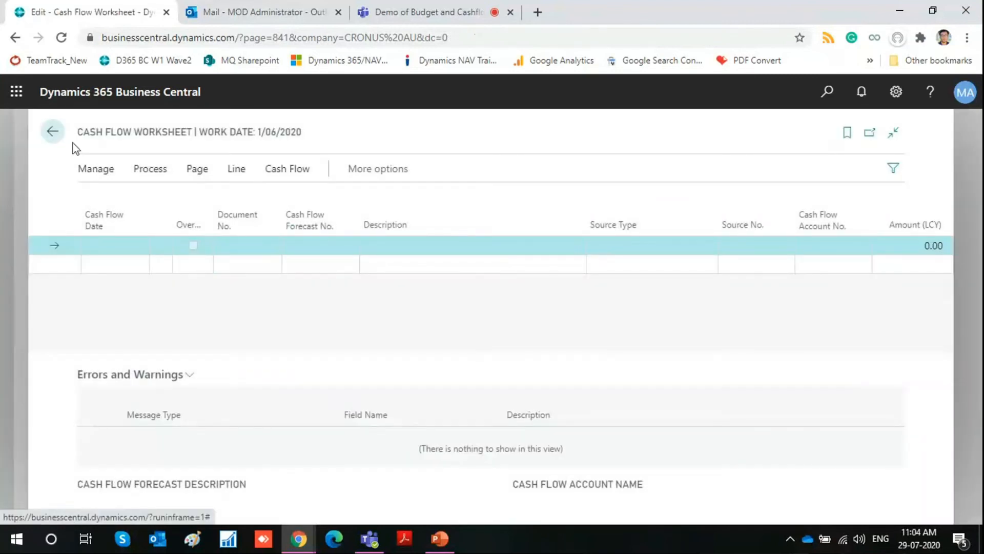
{"action": "left_click", "coordinate": [53, 132]}
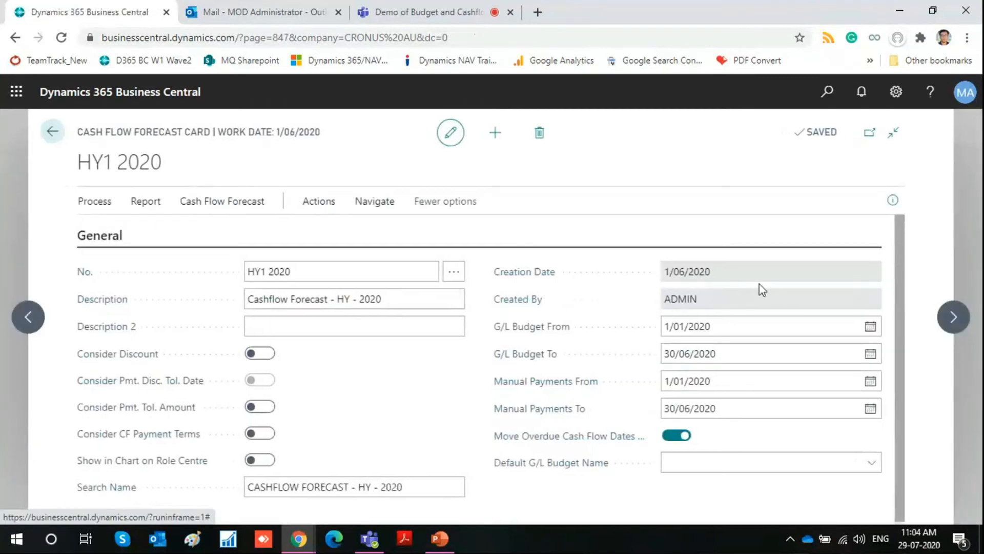
- Set the work date to 5/12/2020 in My Settings
{"action": "left_click", "coordinate": [896, 91]}
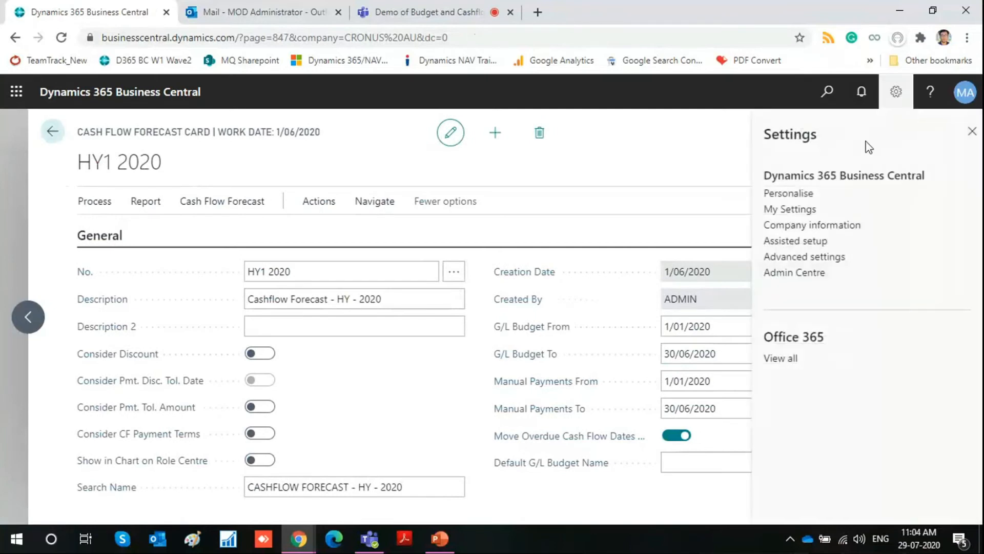
{"action": "left_click", "coordinate": [790, 210]}
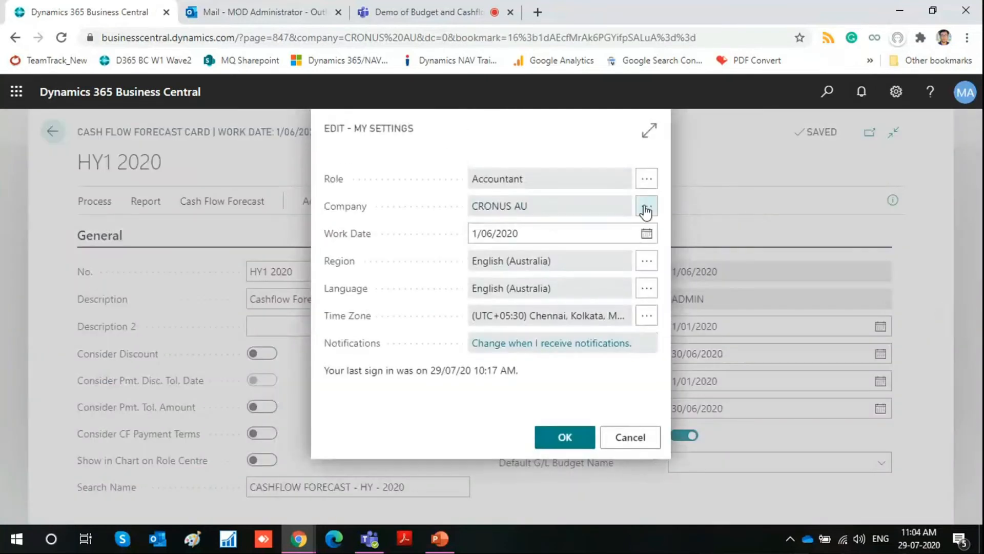
{"action": "left_click", "coordinate": [646, 234]}
{"action": "left_click", "coordinate": [619, 256]}
{"action": "left_click", "coordinate": [619, 257]}
{"action": "left_click", "coordinate": [619, 257]}
{"action": "left_click", "coordinate": [618, 257]}
{"action": "left_click", "coordinate": [619, 257]}
{"action": "left_click", "coordinate": [619, 257]}
{"action": "left_click", "coordinate": [597, 296]}
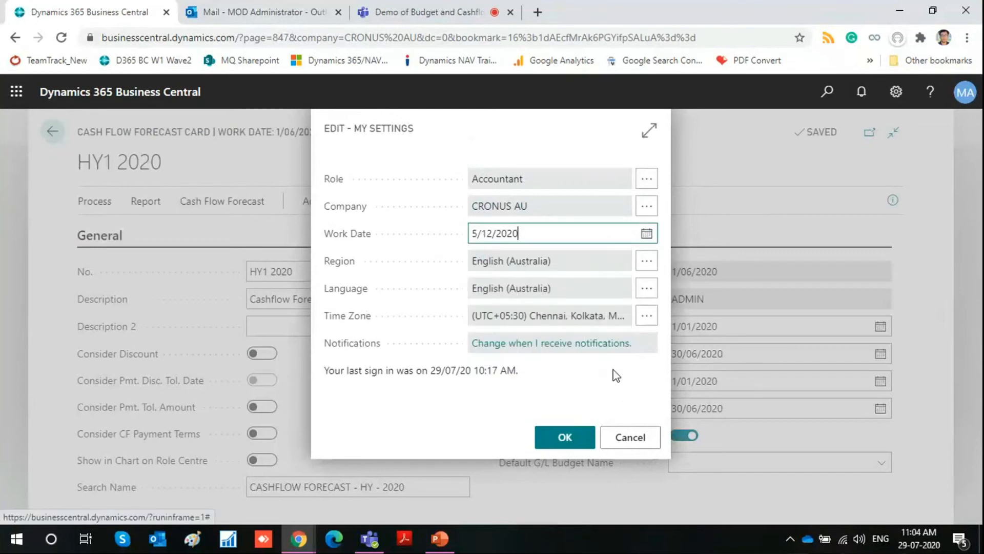
{"action": "left_click", "coordinate": [566, 438]}
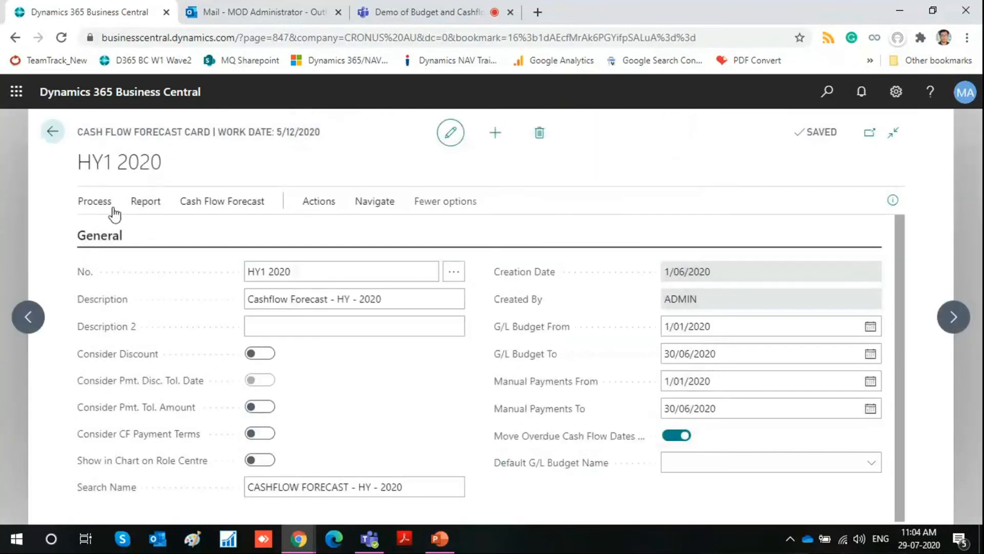
- Show the details pane on the HY1 2020 card, reopen the card to refresh it, and review the Cash Flow Forecast Statistic amounts
{"action": "left_click", "coordinate": [893, 203]}
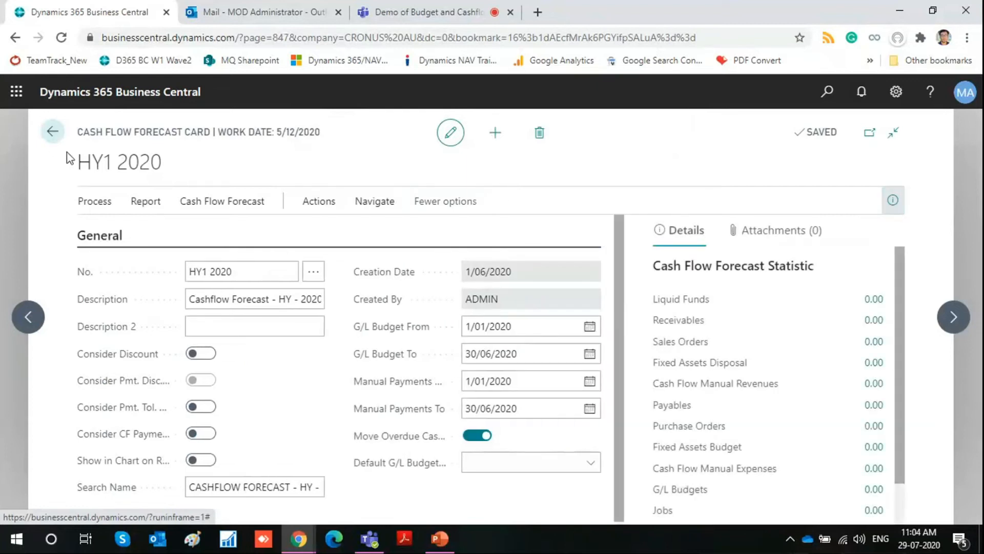
{"action": "left_click", "coordinate": [52, 135]}
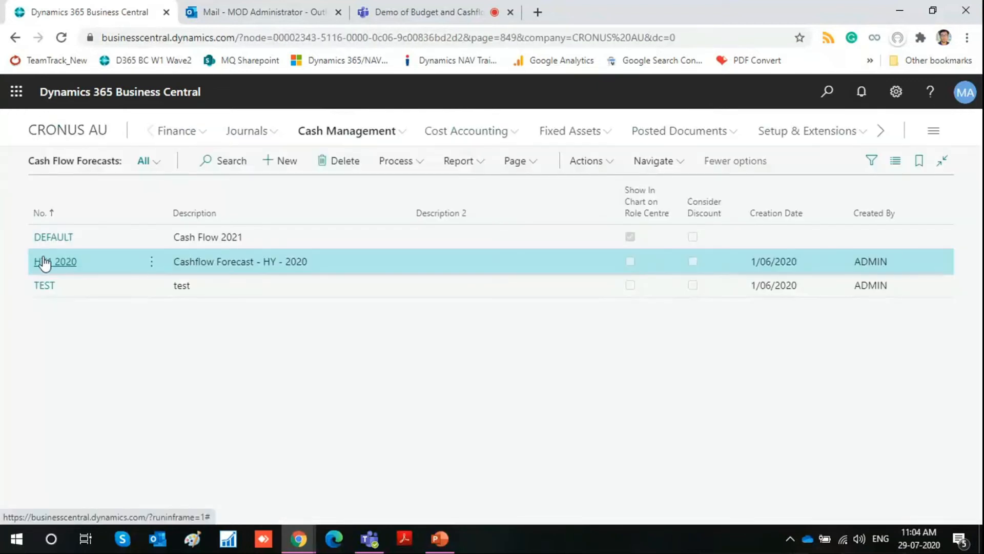
{"action": "left_click", "coordinate": [48, 264]}
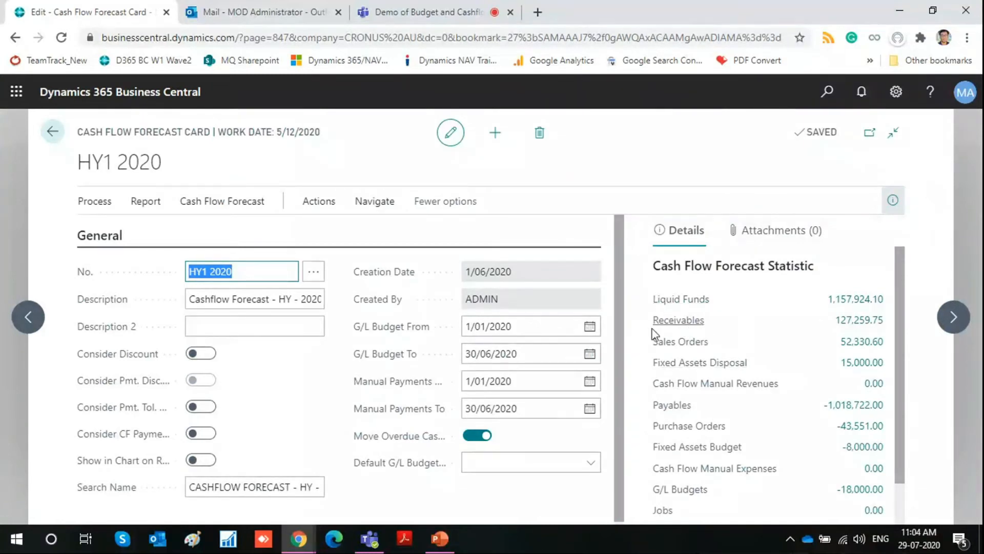
{"action": "scroll", "coordinate": [799, 400], "scroll_direction": "down", "scroll_amount": 2}
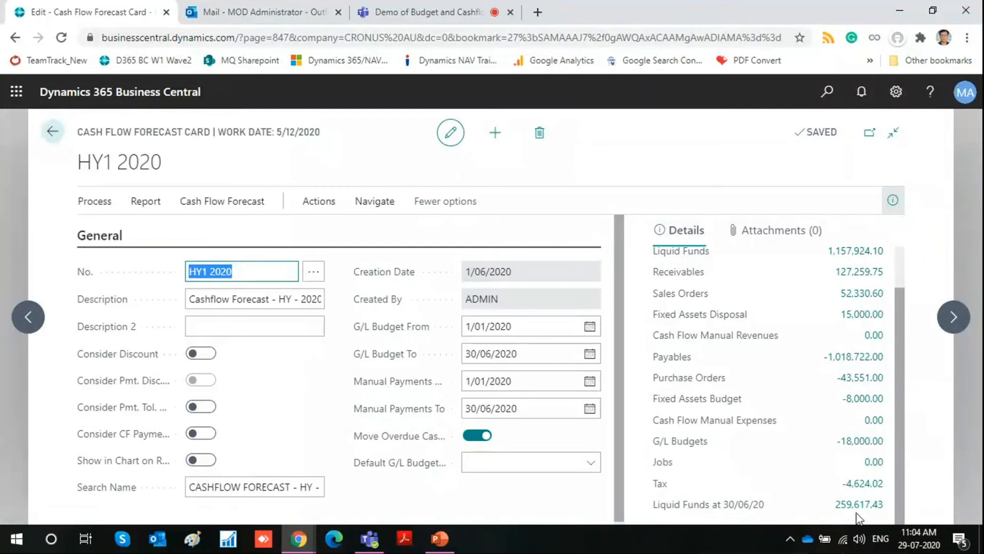
{"action": "scroll", "coordinate": [864, 320], "scroll_direction": "up", "scroll_amount": 2}
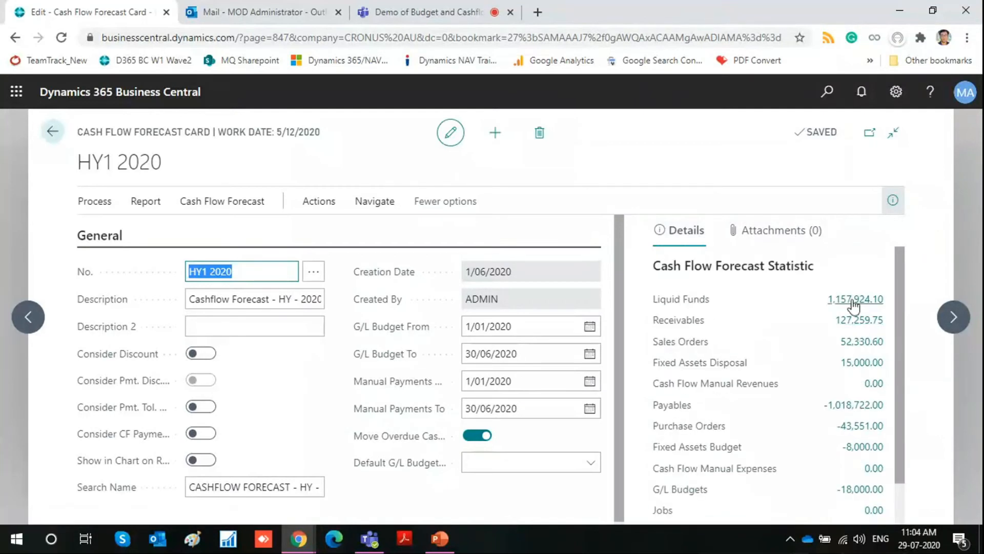
- Inspect the cash flow ledger entries behind the Liquid Funds and Receivables amounts, and return to the forecast card
{"action": "left_click", "coordinate": [853, 305]}
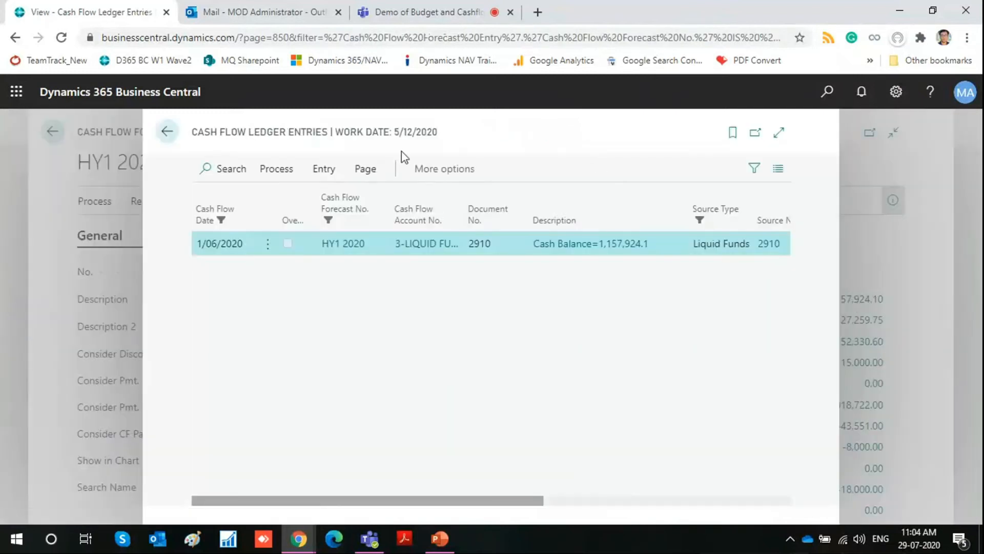
{"action": "left_click", "coordinate": [167, 131]}
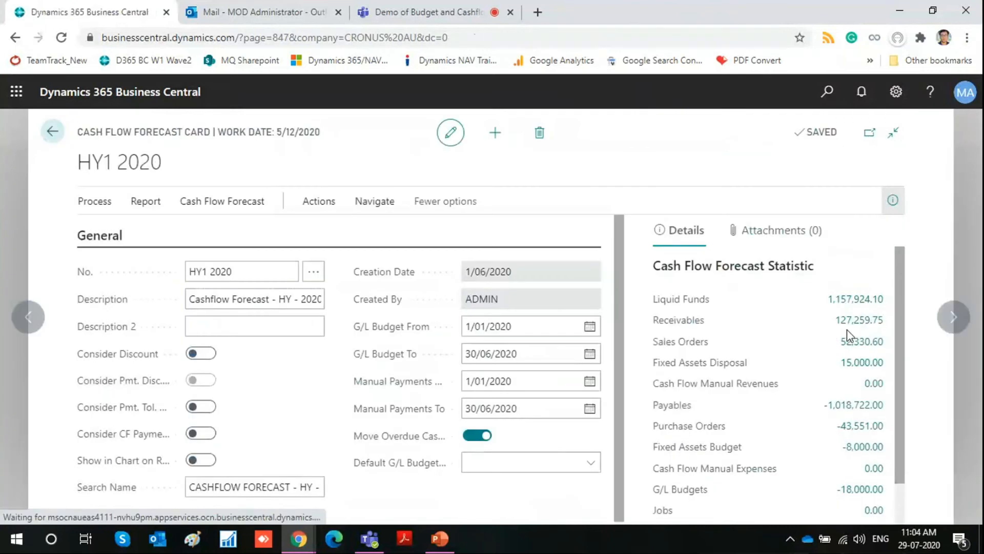
{"action": "left_click", "coordinate": [858, 320]}
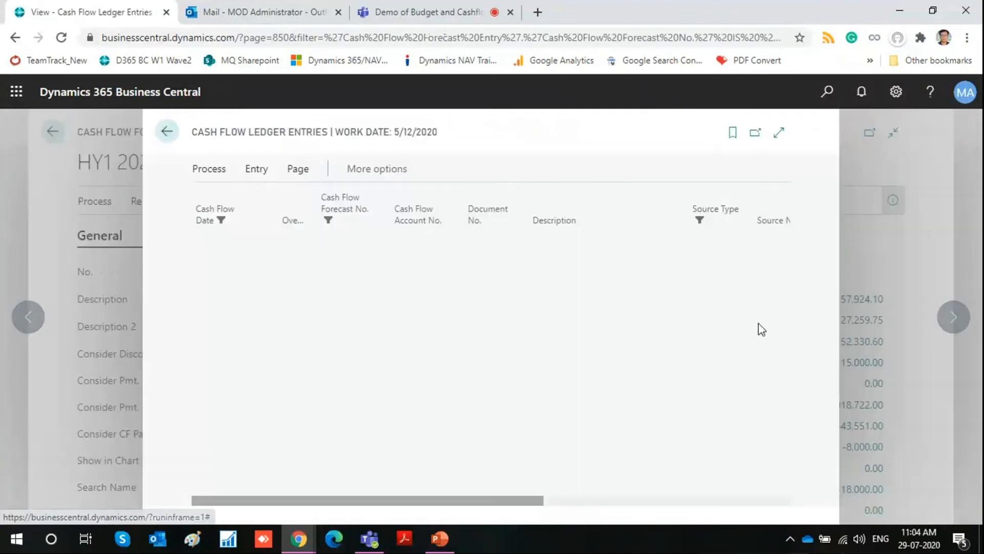
{"action": "left_click", "coordinate": [167, 131]}
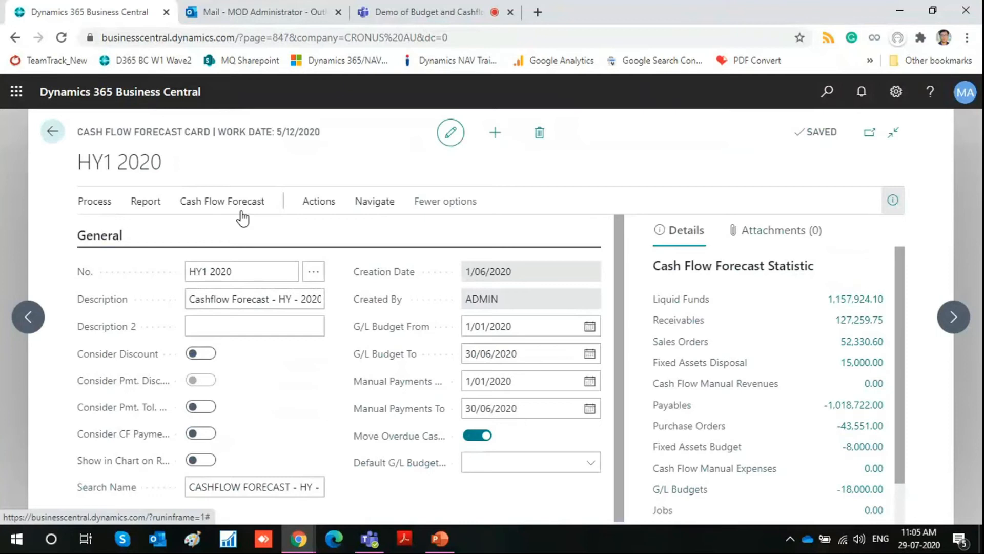
- Open the CF Availability by Periods view for the HY1 2020 cash flow forecast
{"action": "left_click", "coordinate": [253, 202]}
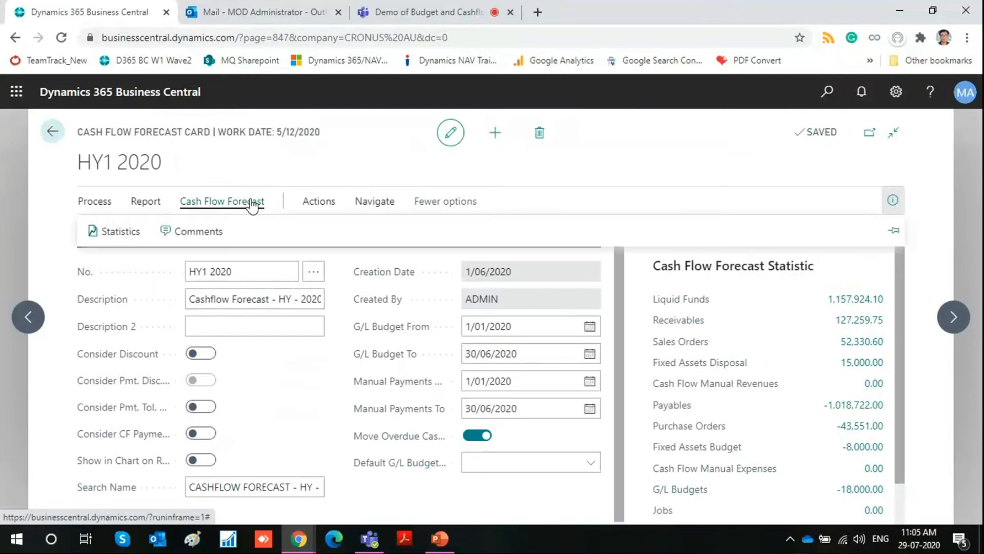
{"action": "left_click", "coordinate": [137, 205]}
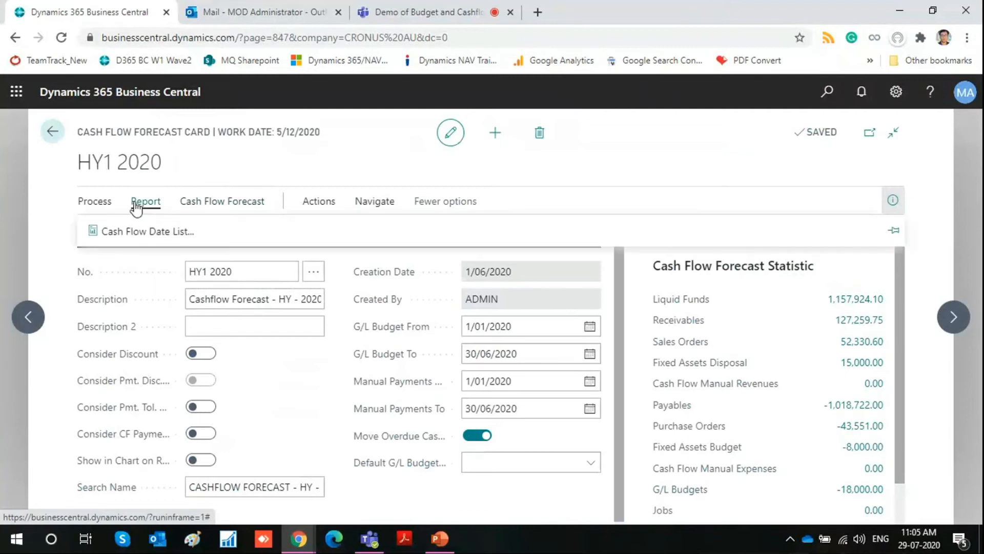
{"action": "left_click", "coordinate": [324, 204]}
{"action": "left_click", "coordinate": [374, 201]}
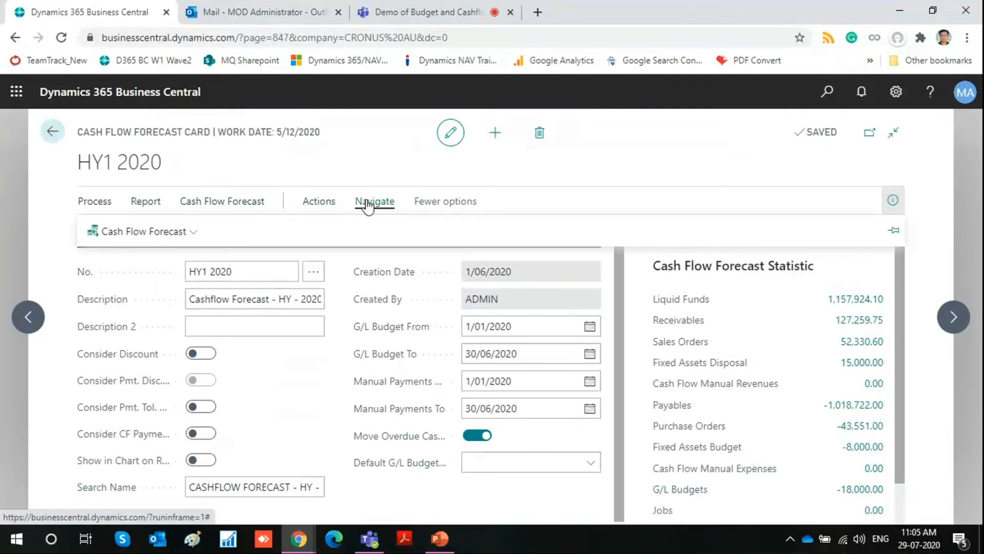
{"action": "left_click", "coordinate": [195, 235]}
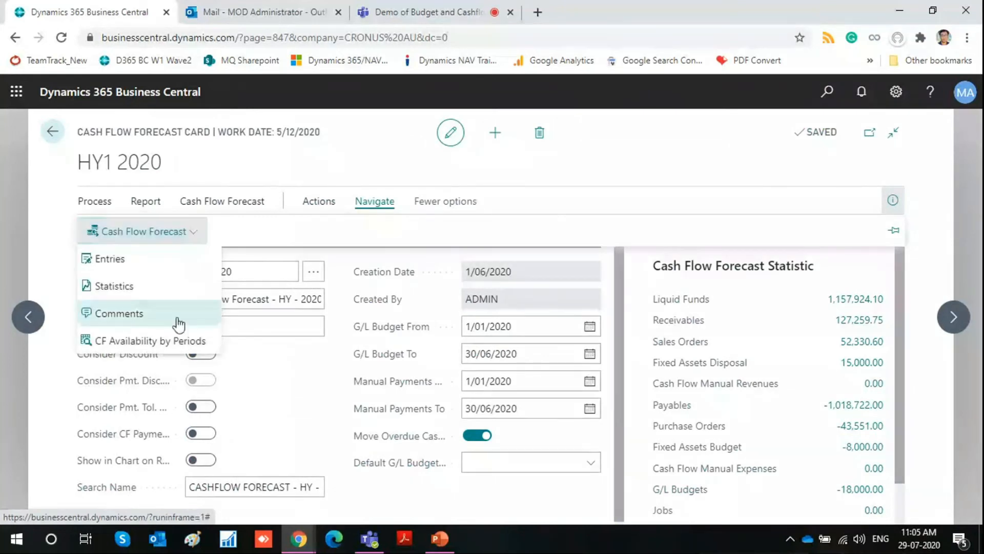
{"action": "left_click", "coordinate": [170, 348]}
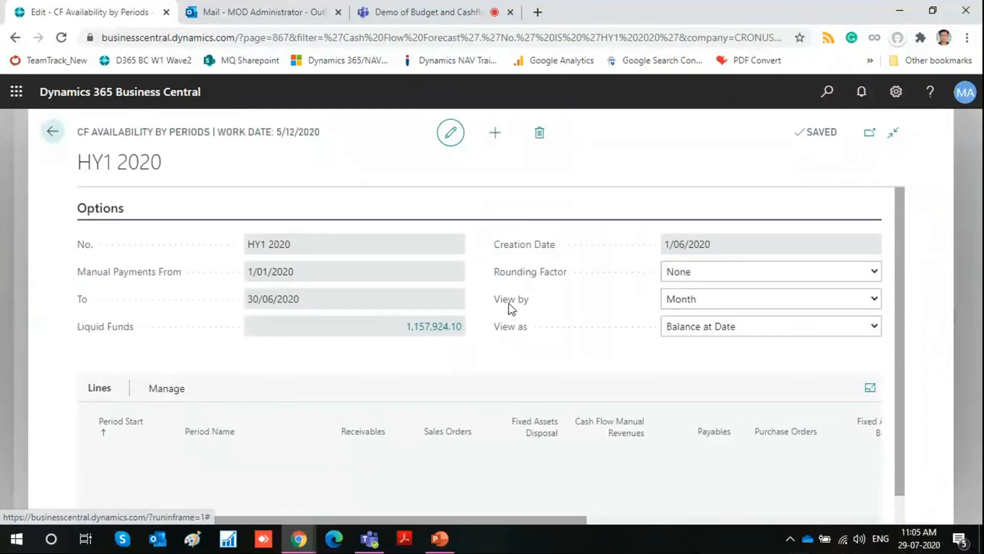
- Check the available View by period lengths and review the monthly availability lines across all columns, including Total, in the enlarged lines view
{"action": "left_click", "coordinate": [861, 303]}
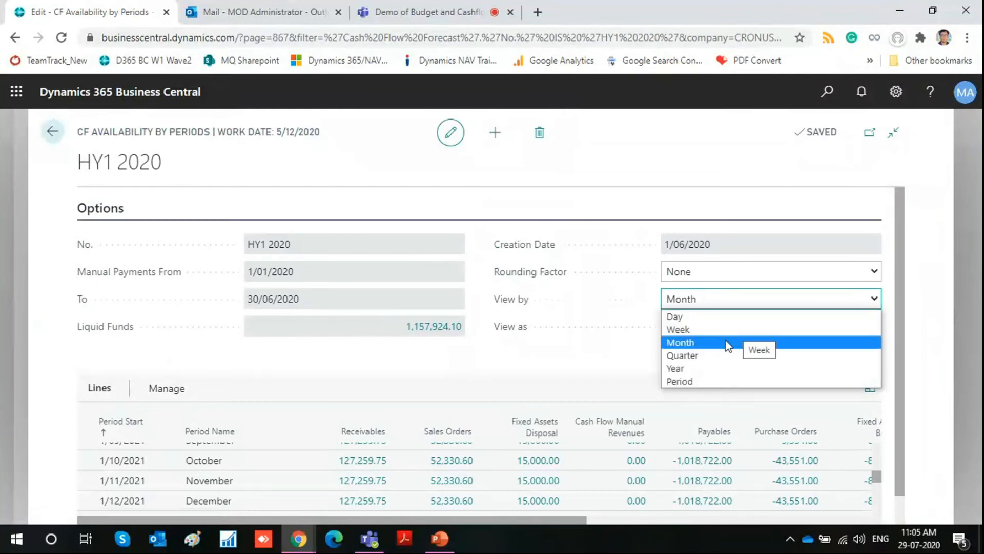
{"action": "left_click", "coordinate": [575, 345]}
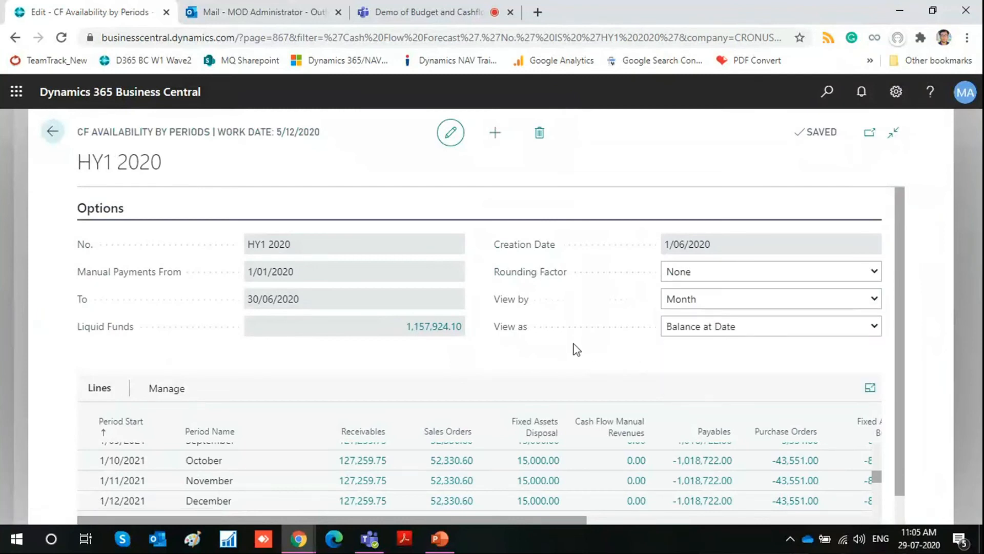
{"action": "left_click", "coordinate": [870, 391]}
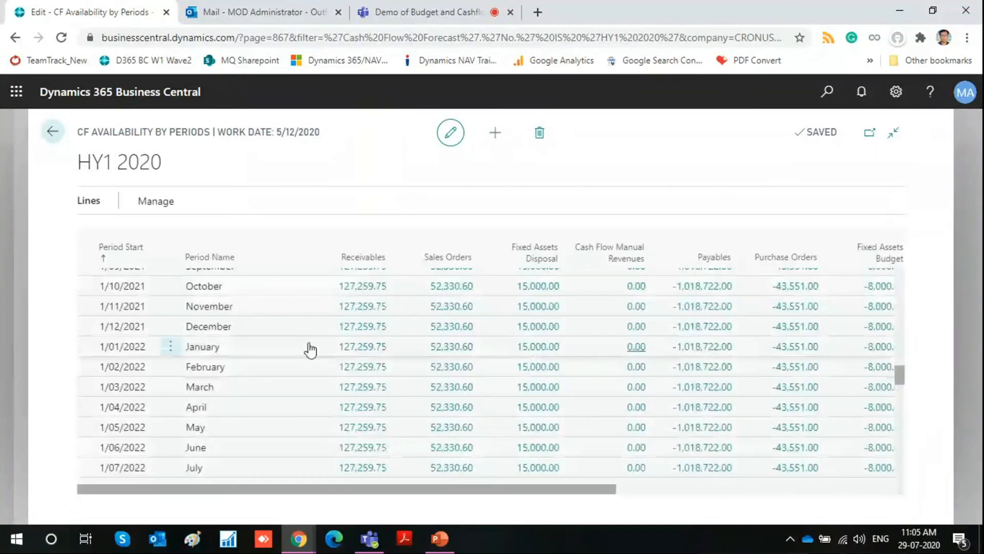
{"action": "scroll", "coordinate": [382, 407], "scroll_direction": "up", "scroll_amount": 5}
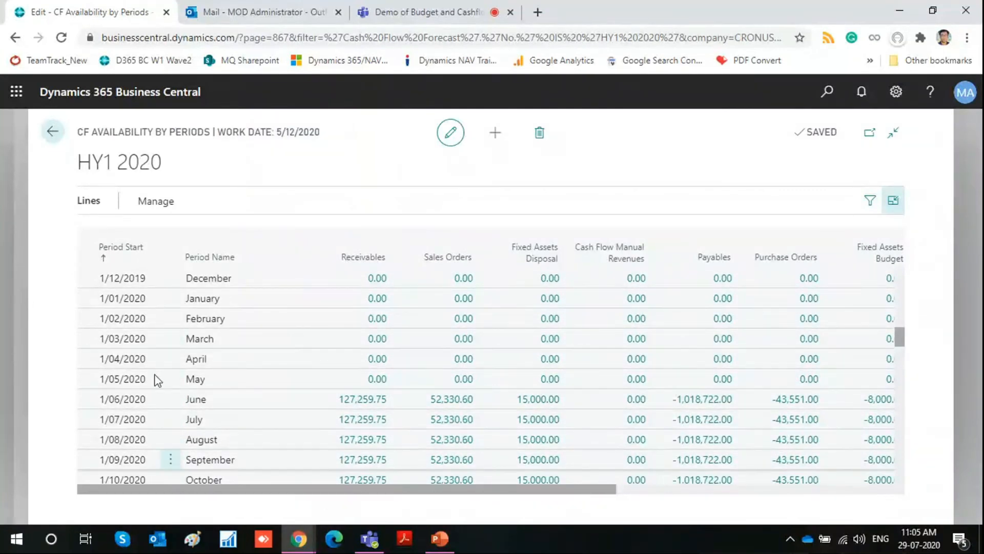
{"action": "left_click_drag", "start_coordinate": [283, 490], "coordinate": [723, 519]}
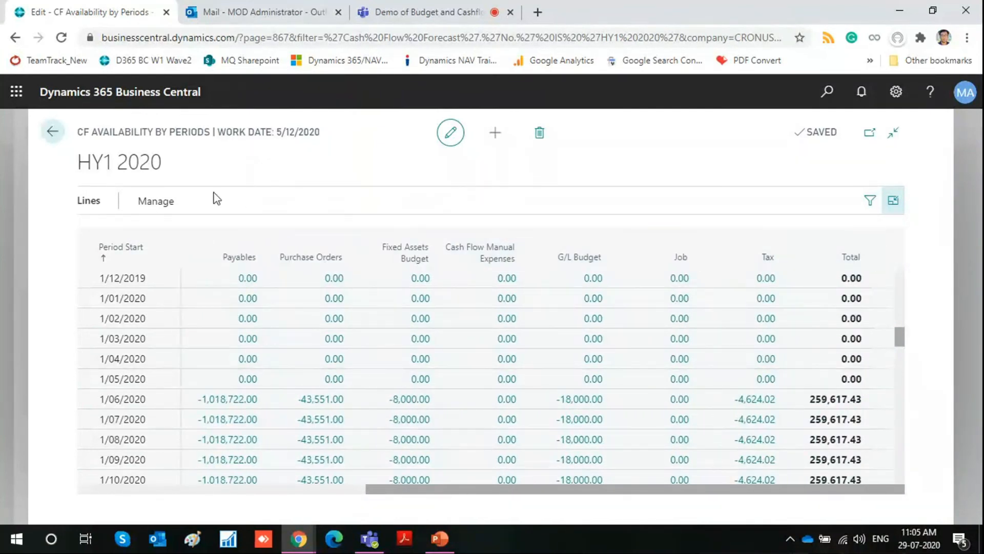
{"action": "left_click", "coordinate": [894, 204]}
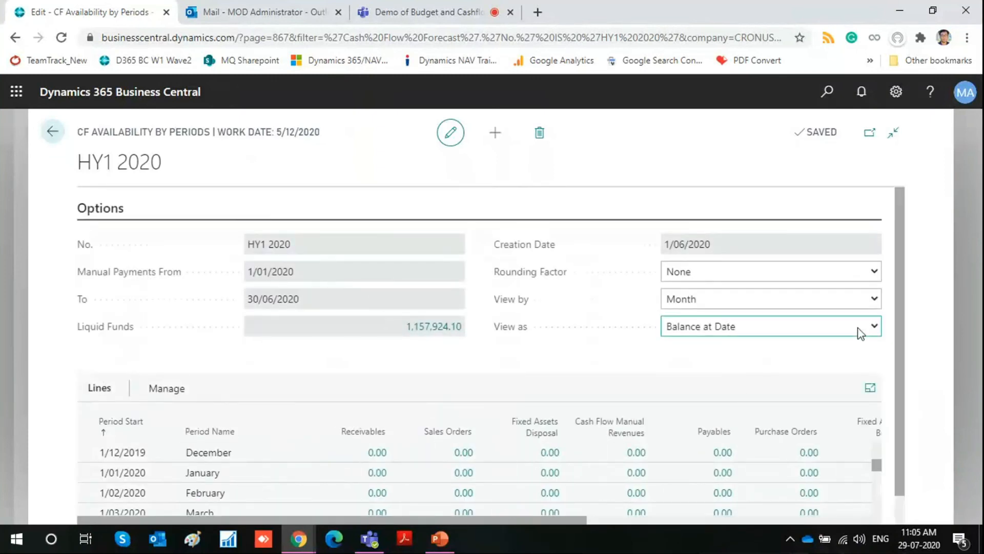
- Set View as to Net Change, examine the monthly lines, and return to the HY1 2020 forecast card
{"action": "left_click", "coordinate": [857, 329]}
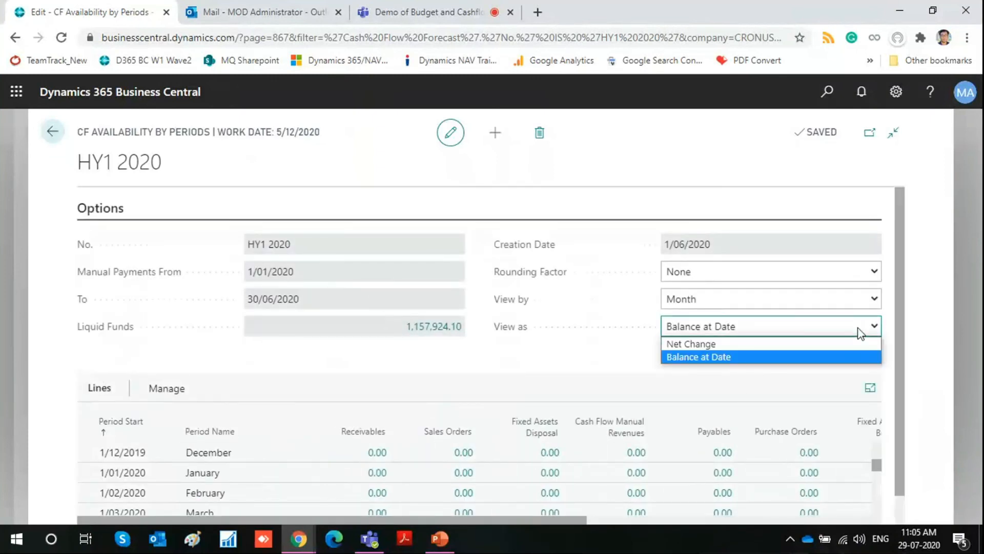
{"action": "left_click", "coordinate": [767, 348]}
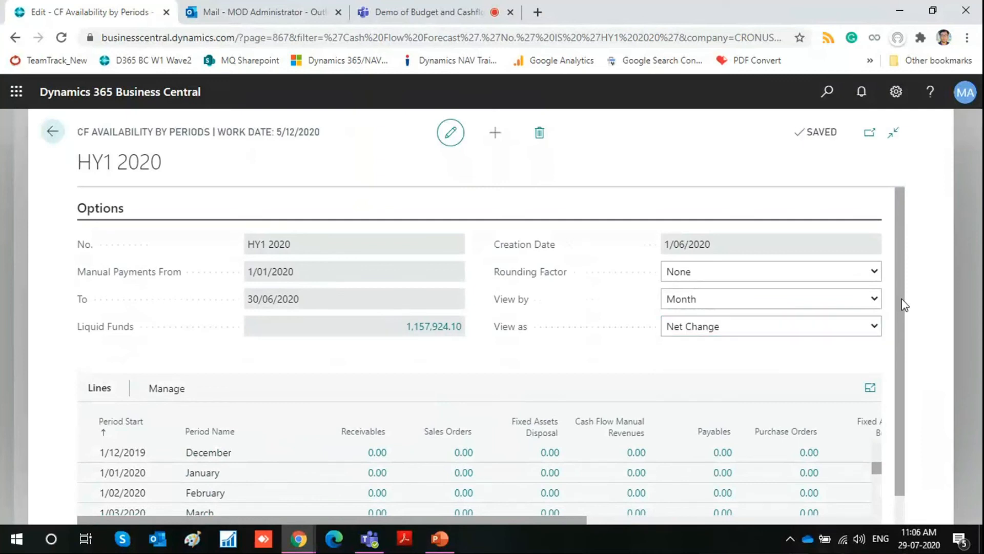
{"action": "scroll", "coordinate": [904, 307], "scroll_direction": "down", "scroll_amount": 1}
{"action": "scroll", "coordinate": [773, 449], "scroll_direction": "down", "scroll_amount": 3}
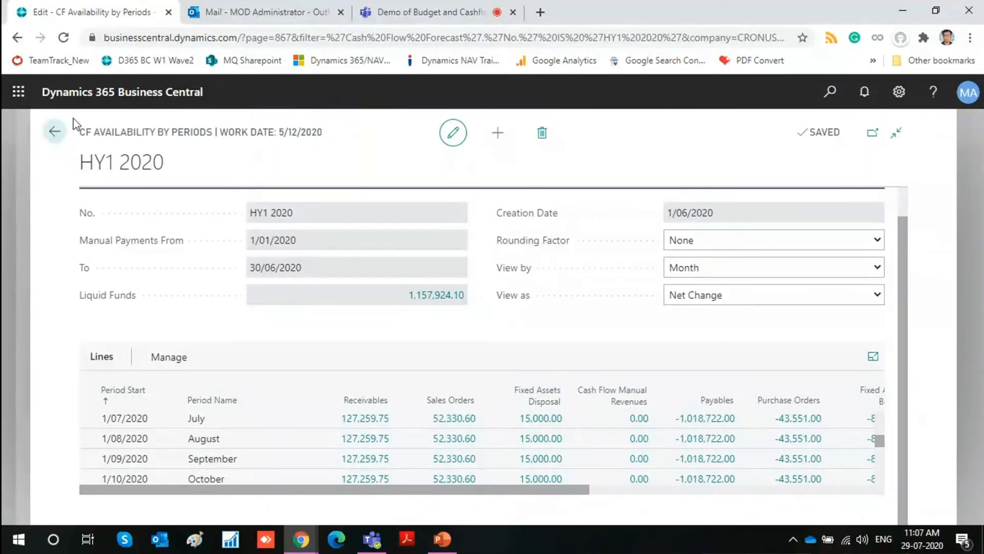
{"action": "left_click", "coordinate": [55, 132]}
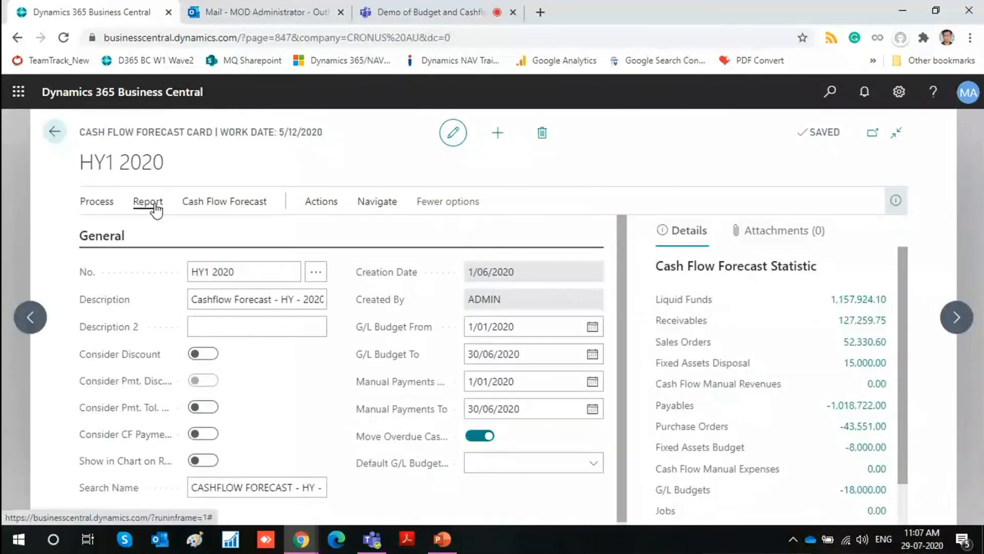
- Open the Cash Flow Date List report request for HY1 2020 and set its From Date to 1/01/2020
{"action": "left_click", "coordinate": [154, 205]}
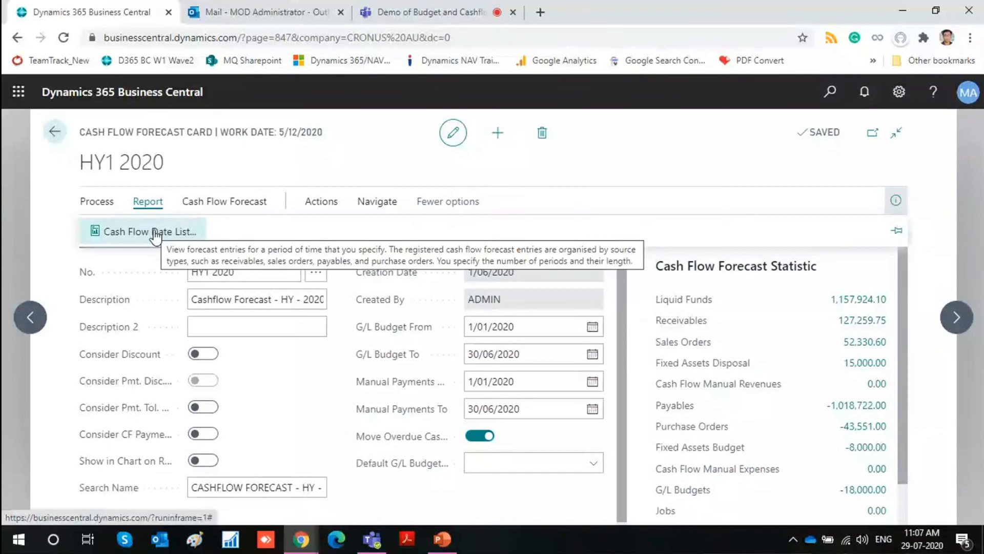
{"action": "left_click", "coordinate": [156, 233]}
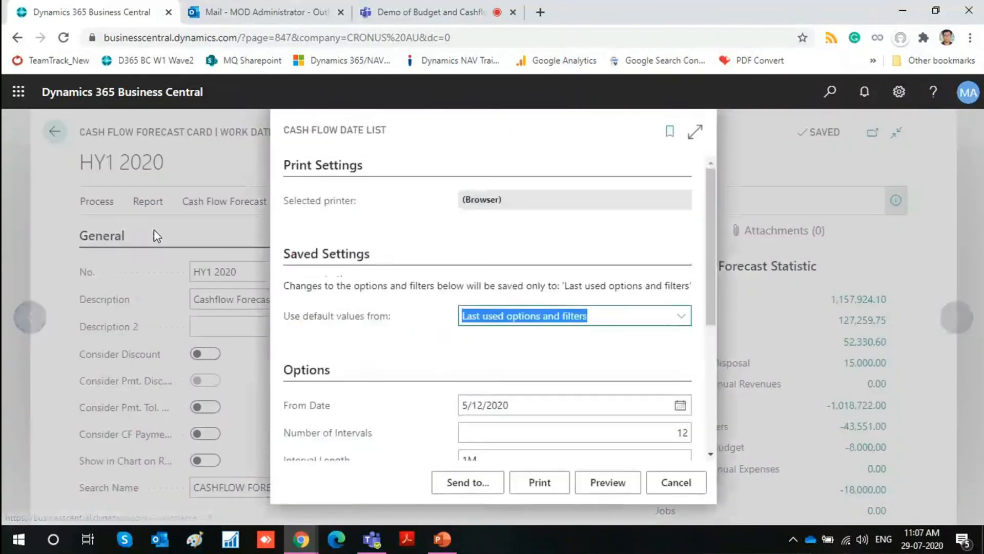
{"action": "scroll", "coordinate": [600, 347], "scroll_direction": "down", "scroll_amount": 2}
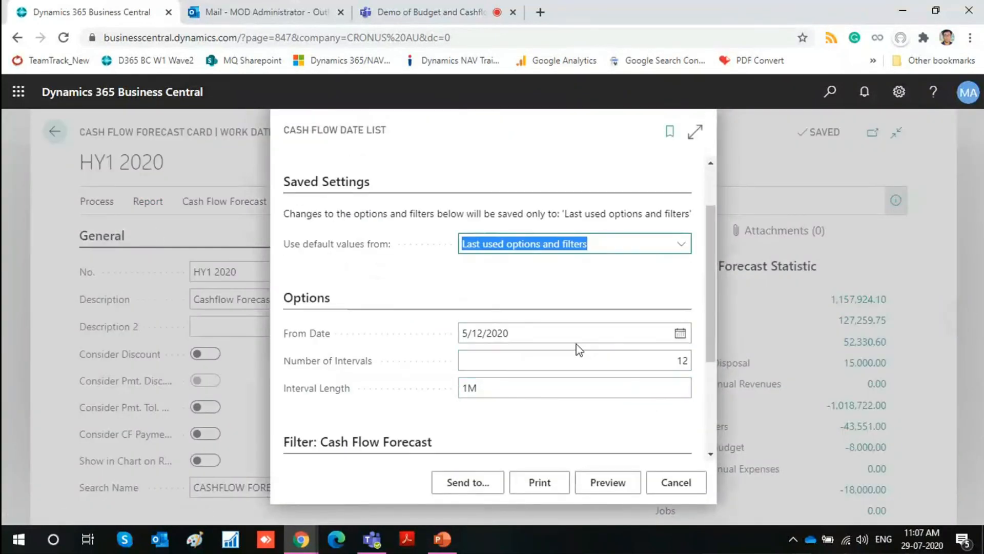
{"action": "left_click", "coordinate": [680, 334]}
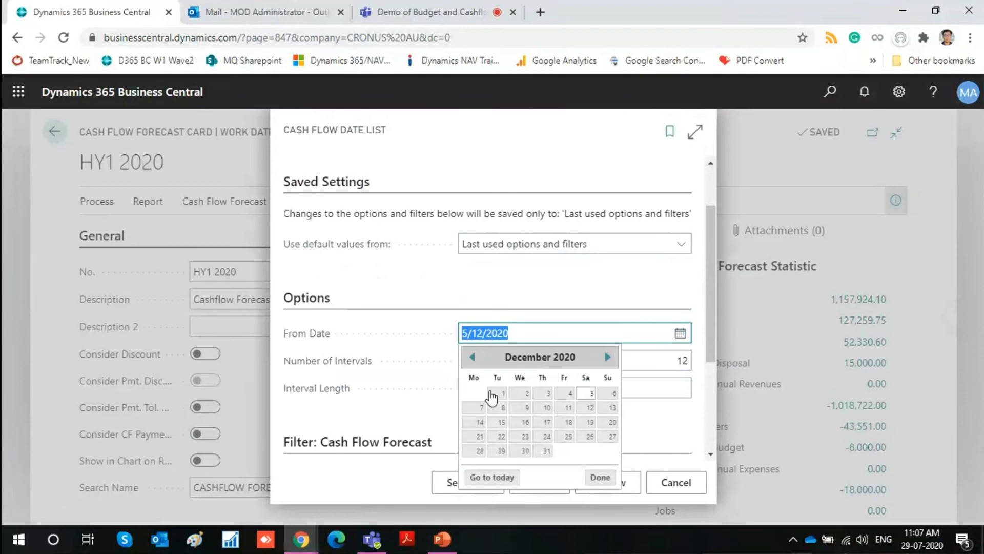
{"action": "left_click", "coordinate": [472, 358]}
{"action": "left_click", "coordinate": [471, 357]}
{"action": "left_click", "coordinate": [471, 357]}
{"action": "left_click", "coordinate": [472, 357]}
{"action": "left_click", "coordinate": [472, 357]}
{"action": "left_click", "coordinate": [472, 357]}
{"action": "left_click", "coordinate": [471, 357]}
{"action": "left_click", "coordinate": [472, 357]}
{"action": "left_click", "coordinate": [472, 358]}
{"action": "left_click", "coordinate": [472, 357]}
{"action": "left_click", "coordinate": [472, 358]}
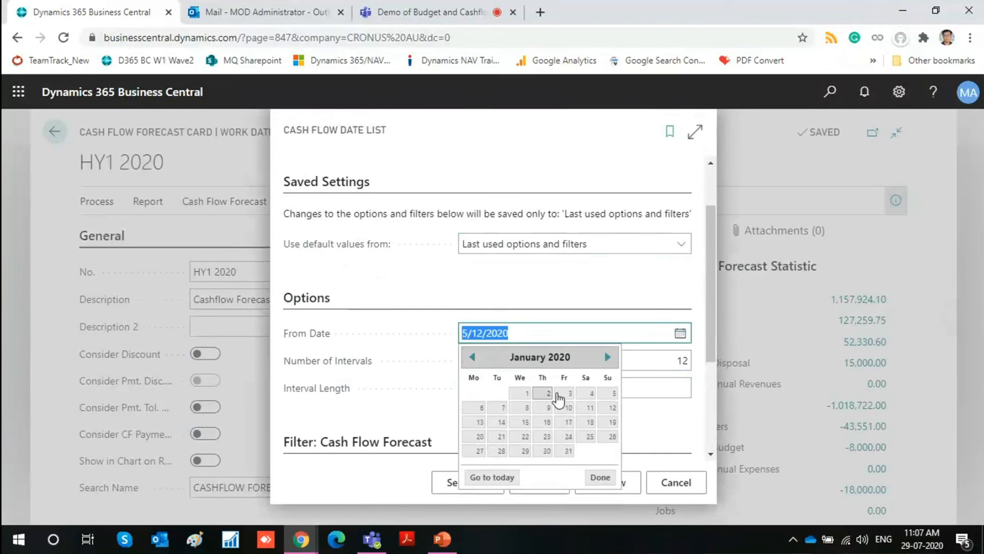
{"action": "left_click", "coordinate": [527, 393]}
- Preview the Cash Flow Date List fitted to the window width, review the amounts per period, and close the preview
{"action": "left_click", "coordinate": [641, 357]}
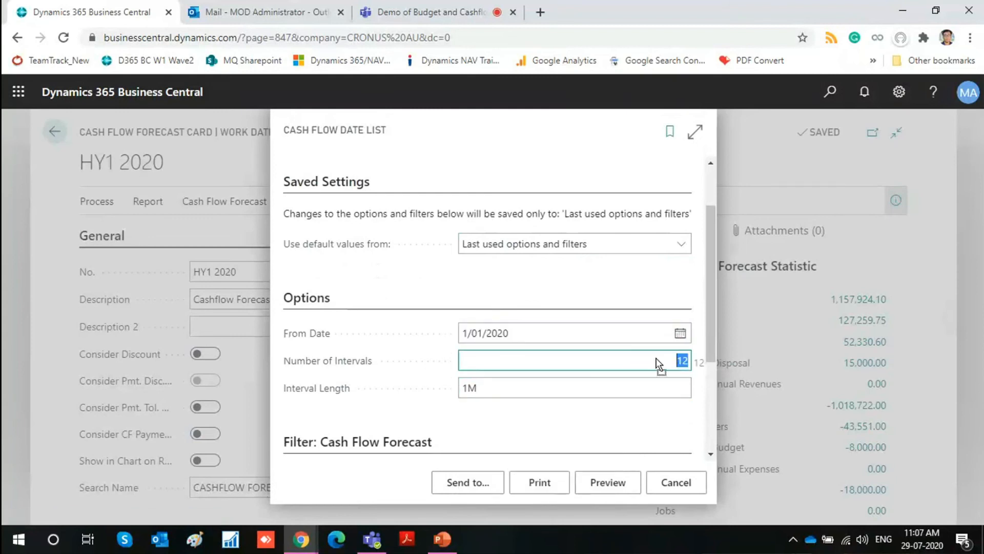
{"action": "scroll", "coordinate": [532, 381], "scroll_direction": "down", "scroll_amount": 3}
{"action": "left_click", "coordinate": [600, 478]}
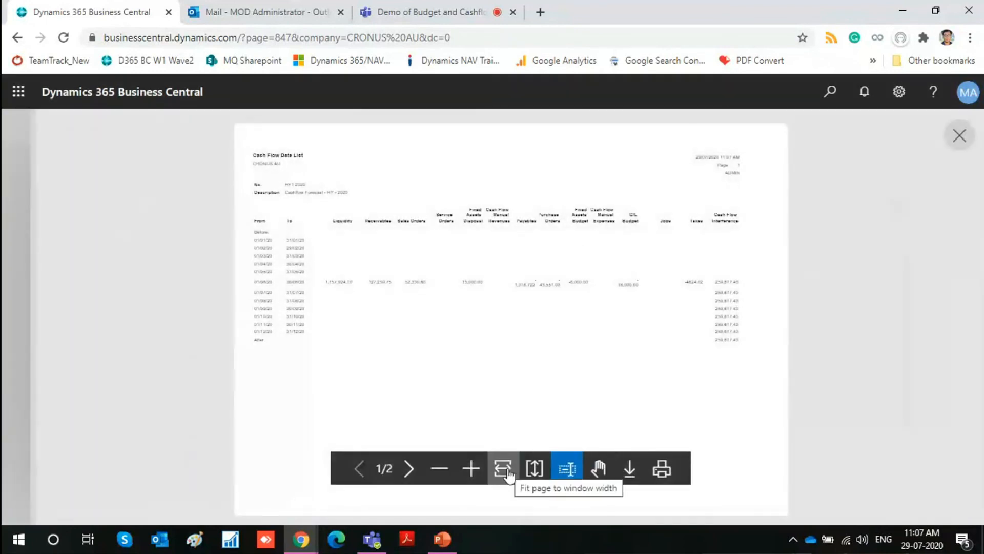
{"action": "left_click", "coordinate": [504, 470]}
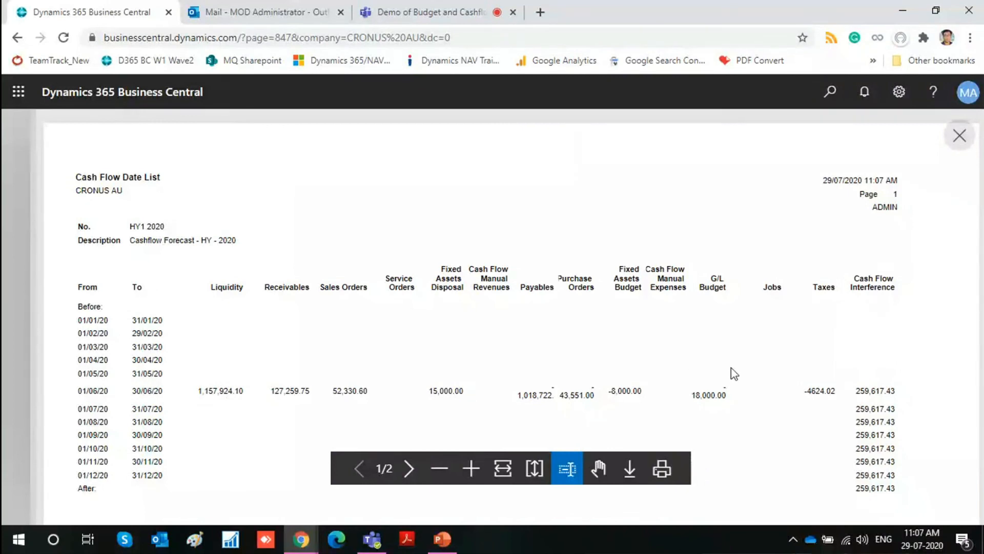
{"action": "scroll", "coordinate": [734, 374], "scroll_direction": "down", "scroll_amount": 1}
{"action": "scroll", "coordinate": [734, 373], "scroll_direction": "up", "scroll_amount": 1}
{"action": "left_click", "coordinate": [960, 136]}
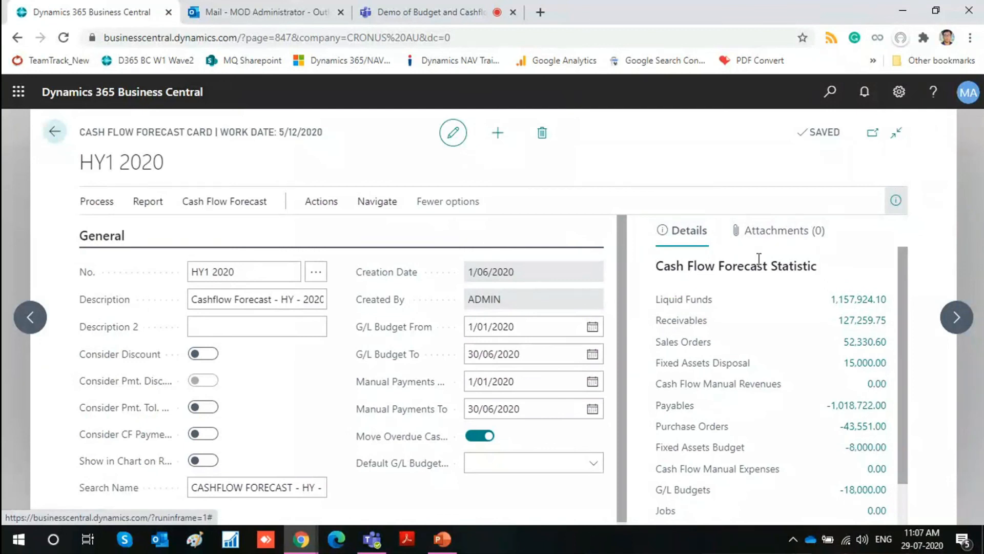
- Inspect the cash flow ledger entries behind the Receivables amount and close the HY1 2020 forecast card
{"action": "left_click", "coordinate": [865, 323]}
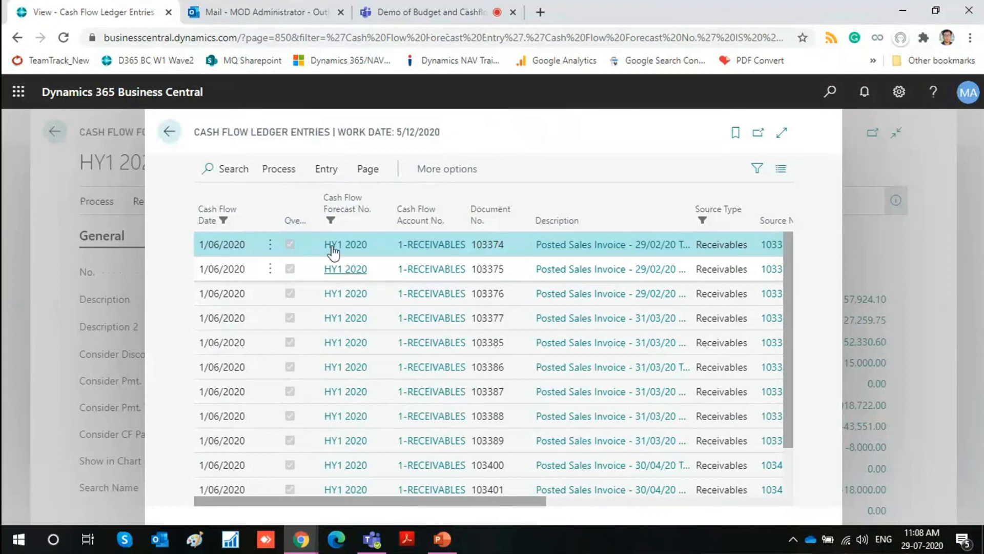
{"action": "left_click", "coordinate": [170, 134]}
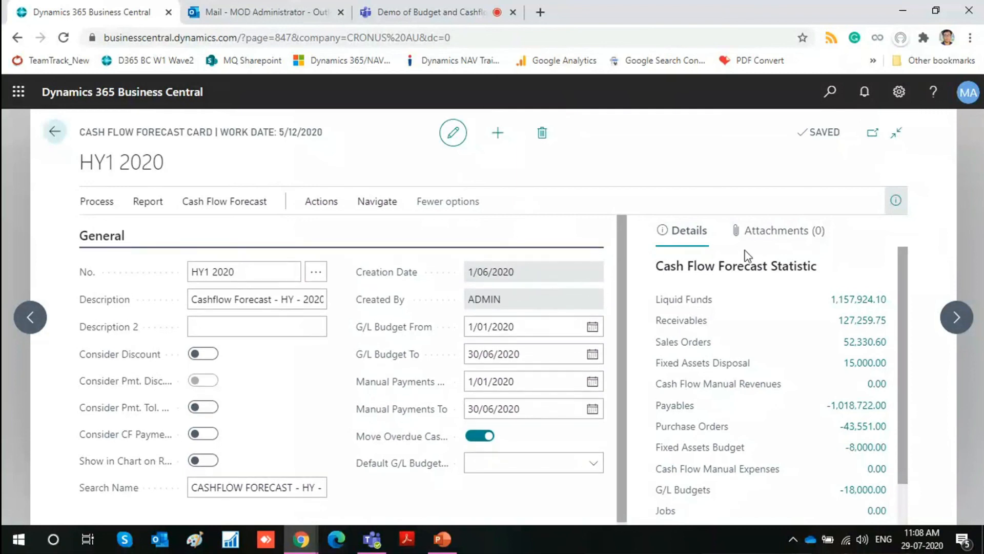
{"action": "key", "text": "Escape"}
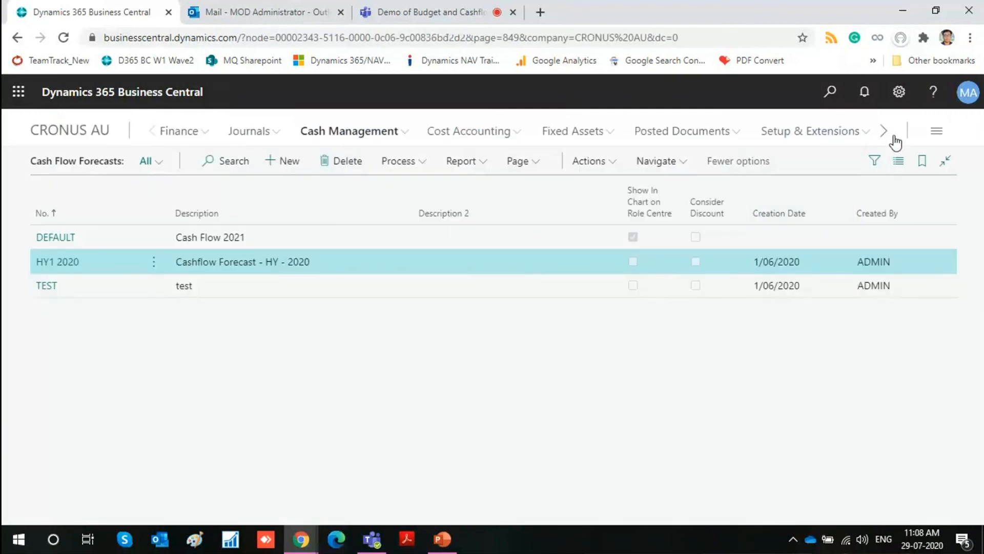
- Go to the CRONUS AU home page and find the Cash Flow Forecast chart
{"action": "left_click", "coordinate": [71, 137]}
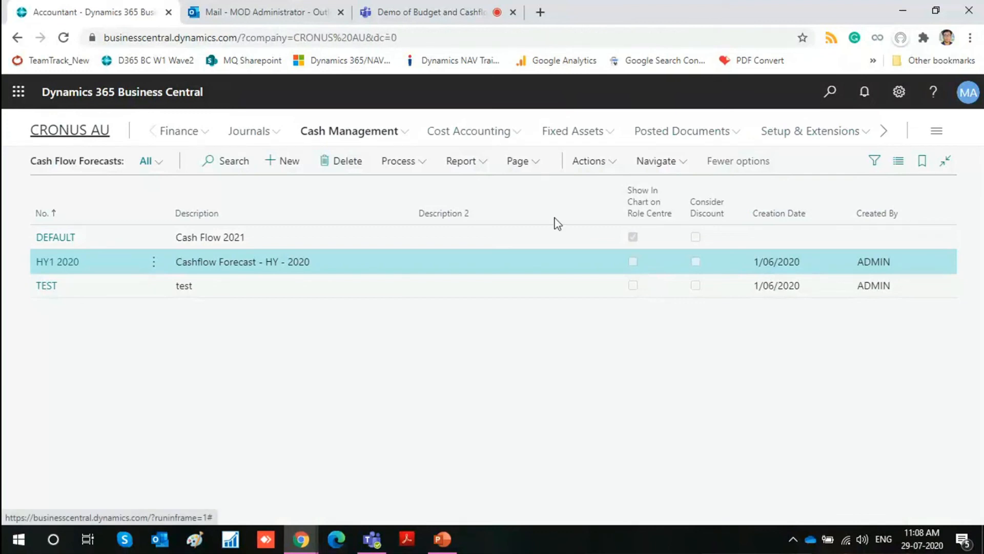
{"action": "scroll", "coordinate": [623, 323], "scroll_direction": "down", "scroll_amount": 1}
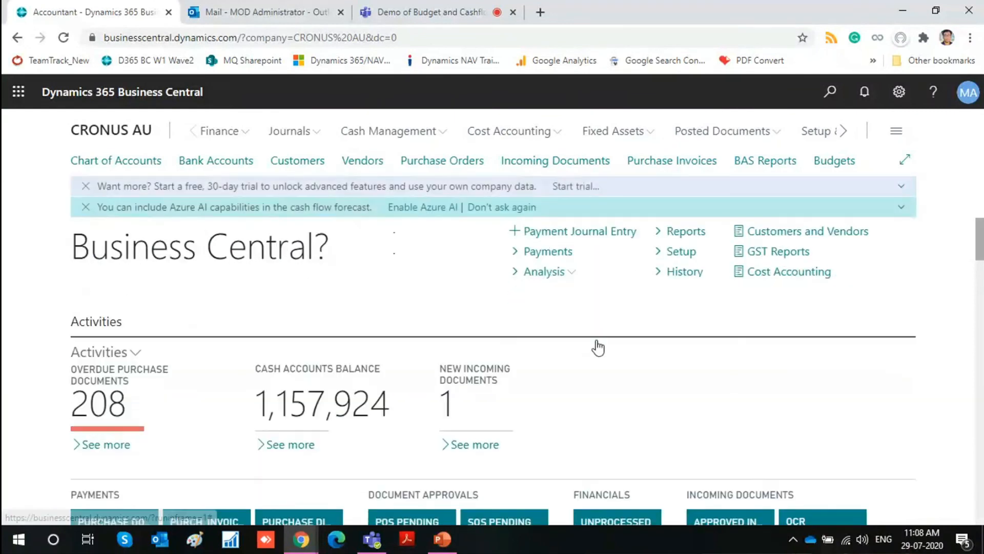
{"action": "scroll", "coordinate": [654, 351], "scroll_direction": "down", "scroll_amount": 15}
{"action": "scroll", "coordinate": [654, 351], "scroll_direction": "down", "scroll_amount": 10}
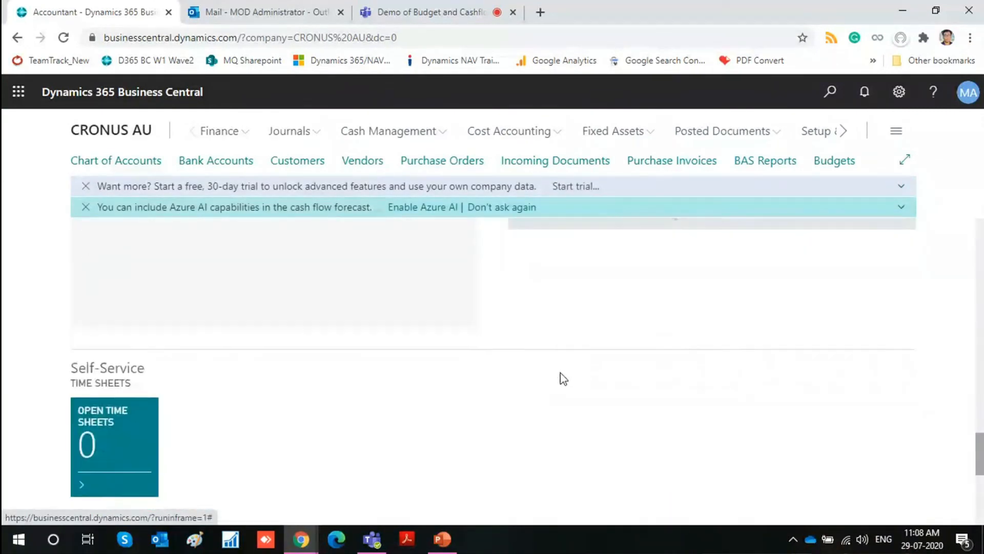
{"action": "scroll", "coordinate": [564, 380], "scroll_direction": "up", "scroll_amount": 8}
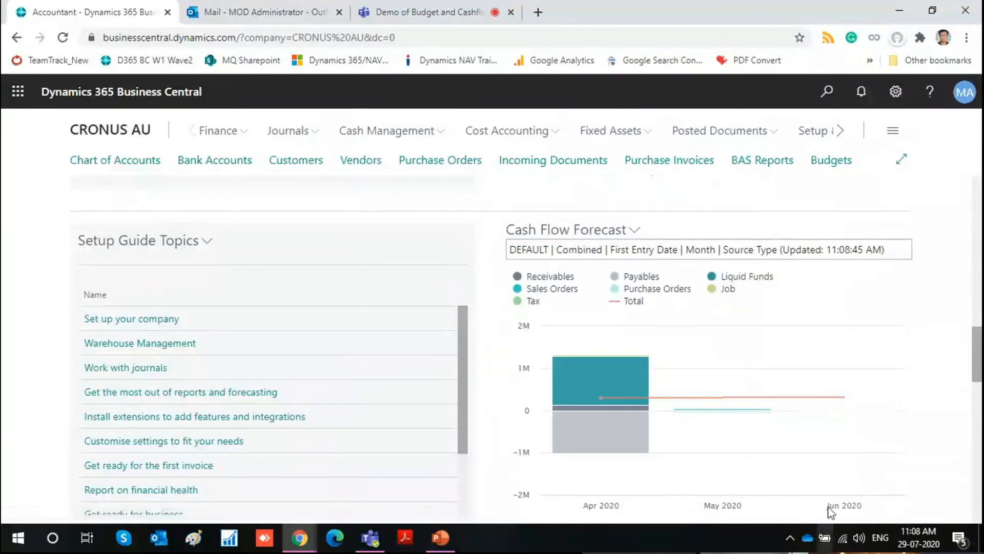
- Look over the Cash Flow Forecast chart options and open the ledger entries behind the April 2020 Liquid Funds bar
{"action": "left_click", "coordinate": [636, 232]}
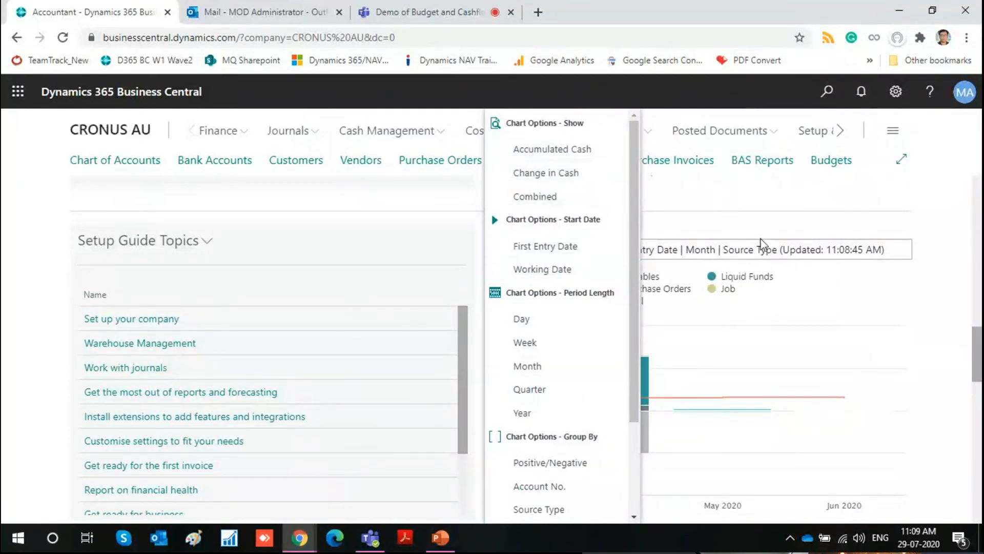
{"action": "left_click", "coordinate": [745, 215]}
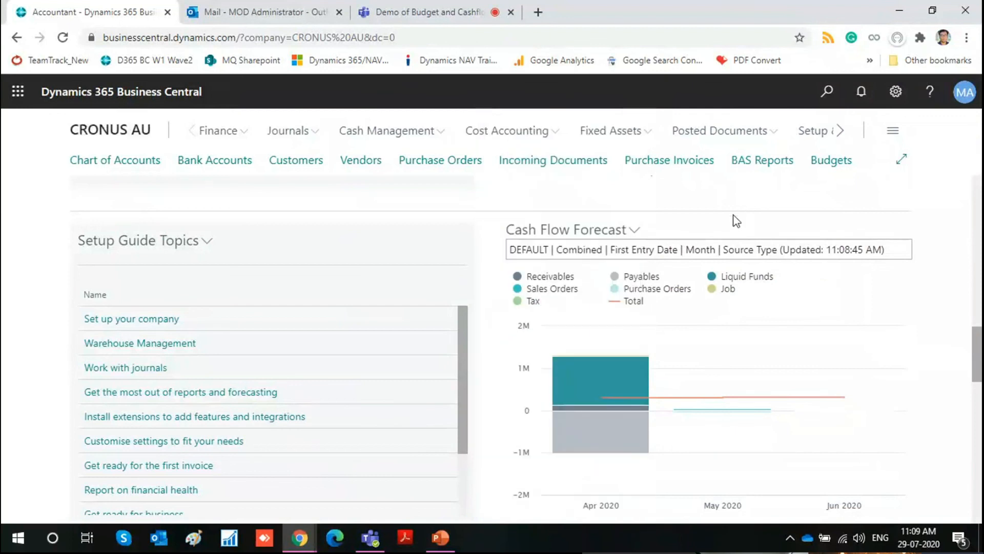
{"action": "mouse_move", "coordinate": [589, 391]}
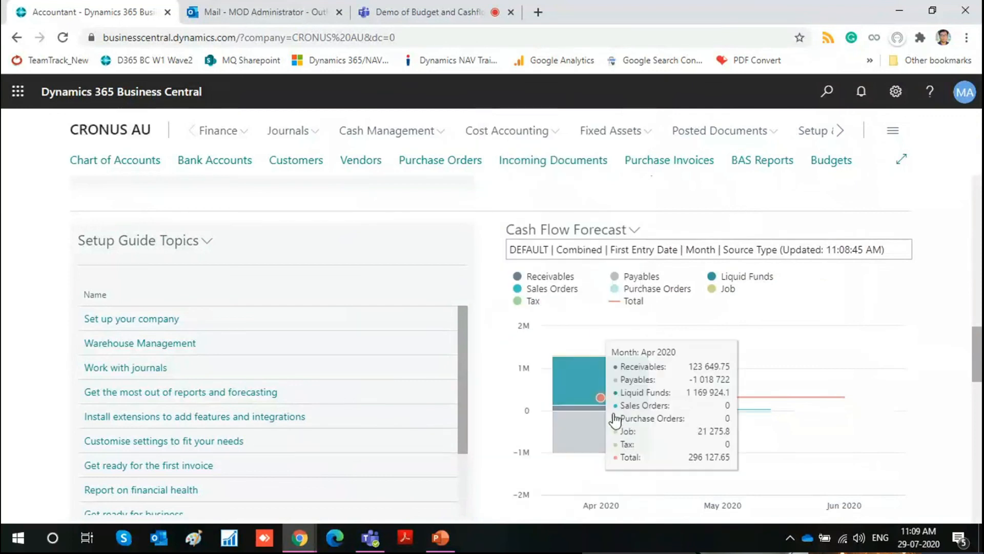
{"action": "left_click", "coordinate": [588, 390]}
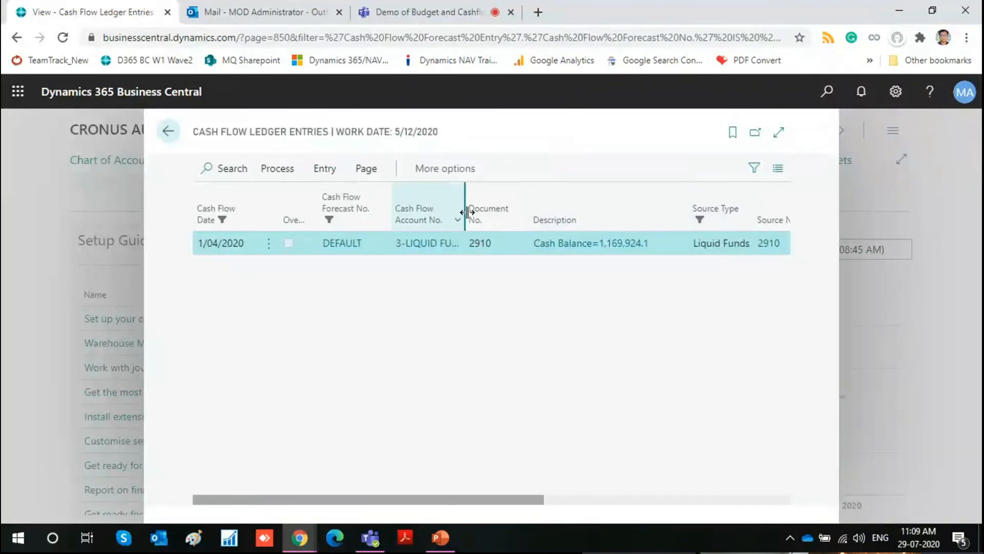
- Close the cash flow ledger entries and switch the Receivables and Tax series off and back on in the Cash Flow Forecast chart
{"action": "left_click", "coordinate": [178, 132]}
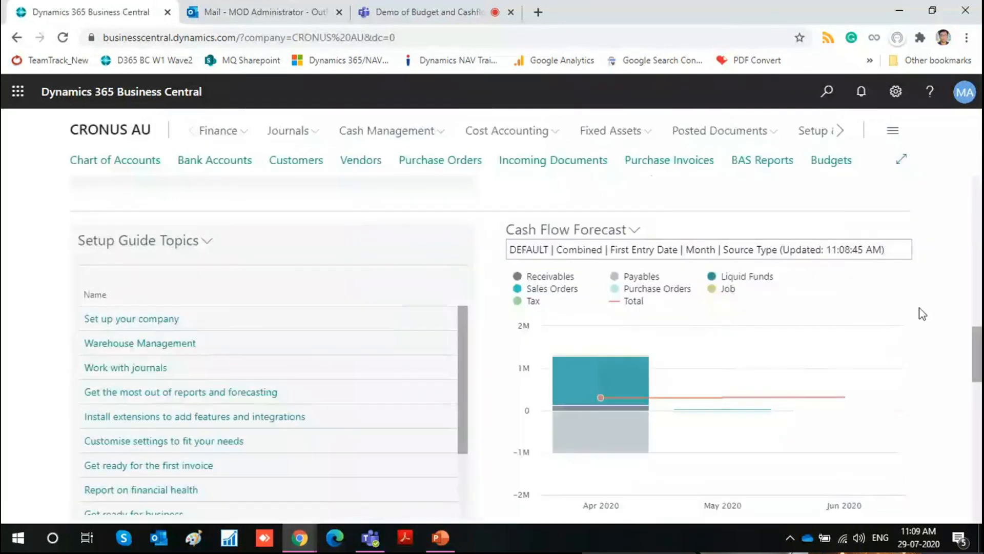
{"action": "left_click", "coordinate": [518, 276]}
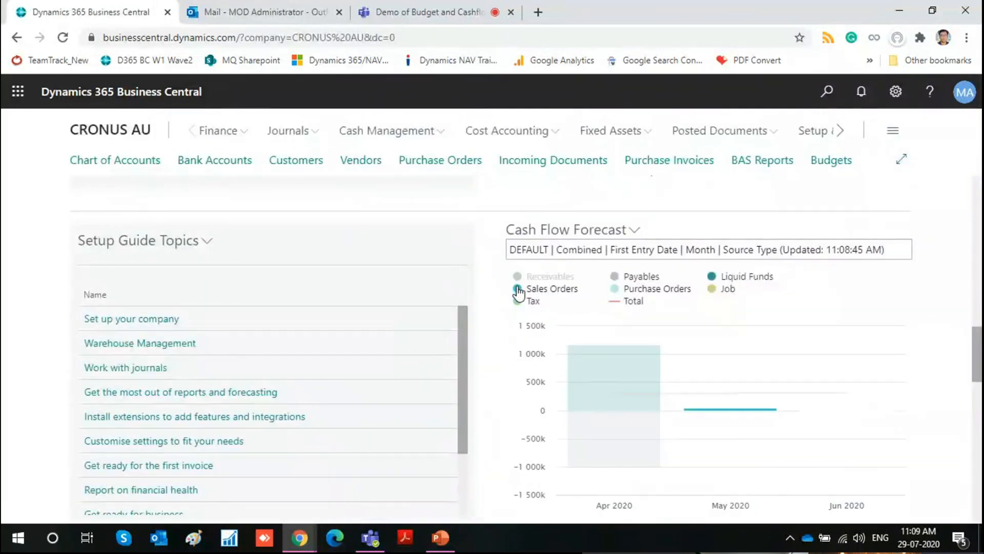
{"action": "left_click", "coordinate": [518, 301]}
{"action": "left_click", "coordinate": [518, 279]}
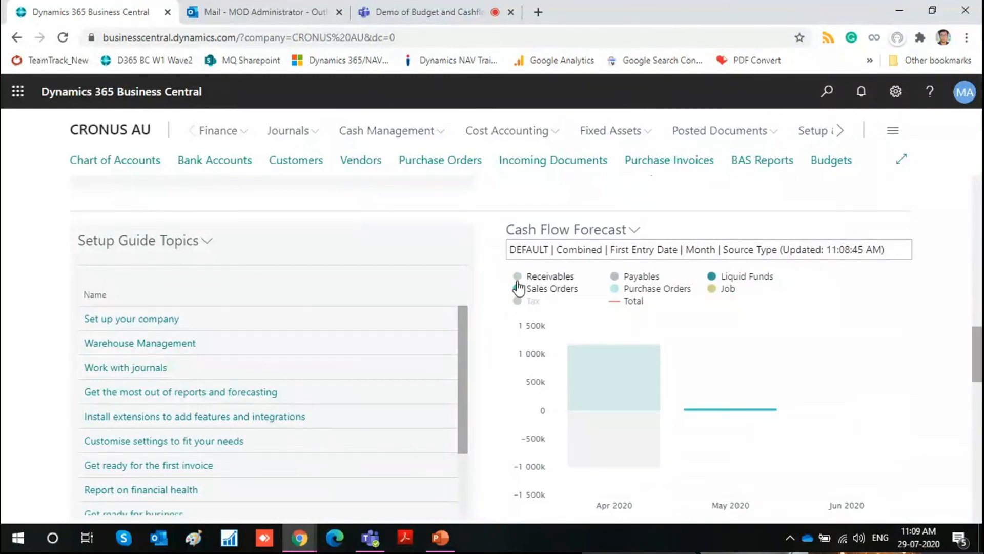
{"action": "left_click", "coordinate": [518, 278]}
{"action": "left_click", "coordinate": [516, 302]}
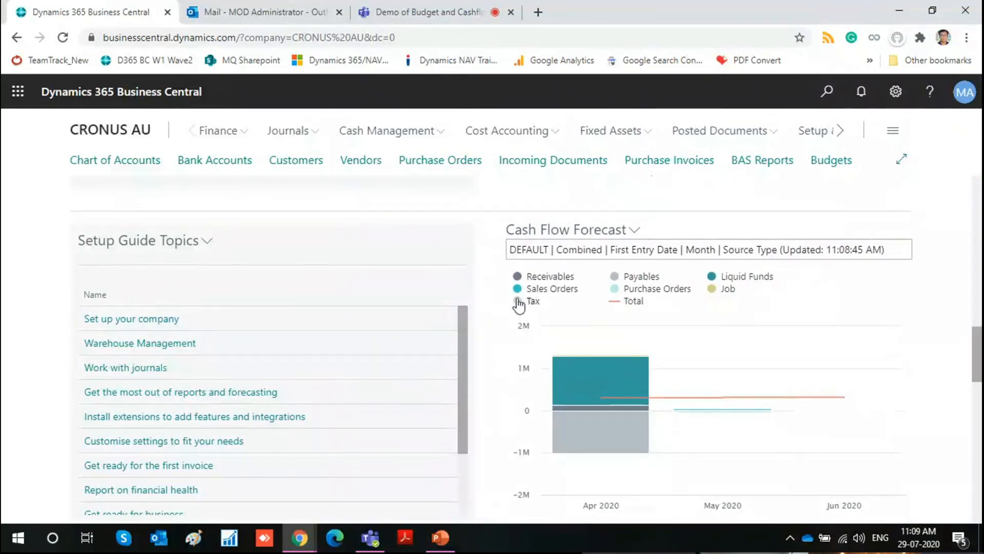
- Hide the Purchase Orders series in the Cash Flow Forecast chart and go back up to the home page's activity tiles
{"action": "left_click", "coordinate": [652, 293]}
{"action": "scroll", "coordinate": [399, 249], "scroll_direction": "up", "scroll_amount": 4}
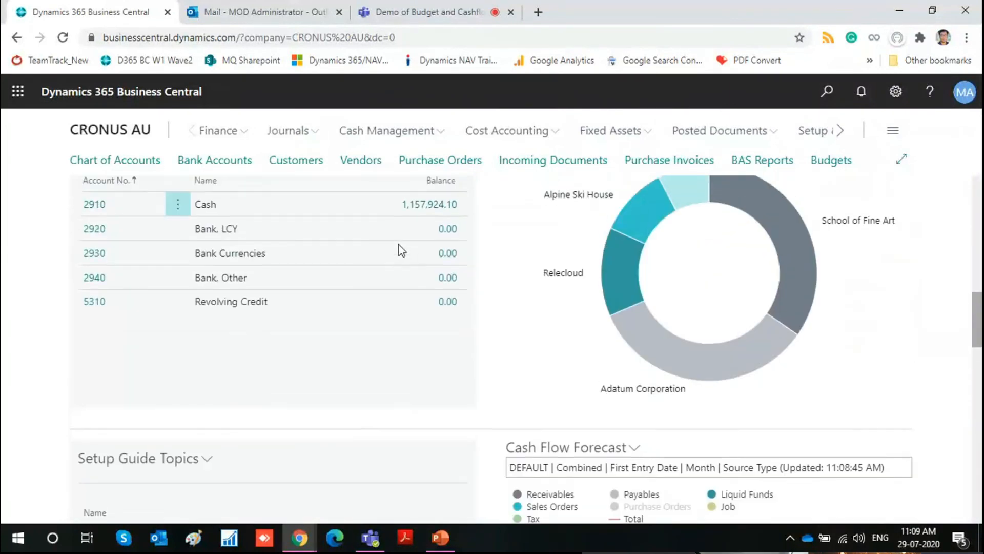
{"action": "scroll", "coordinate": [399, 249], "scroll_direction": "up", "scroll_amount": 8}
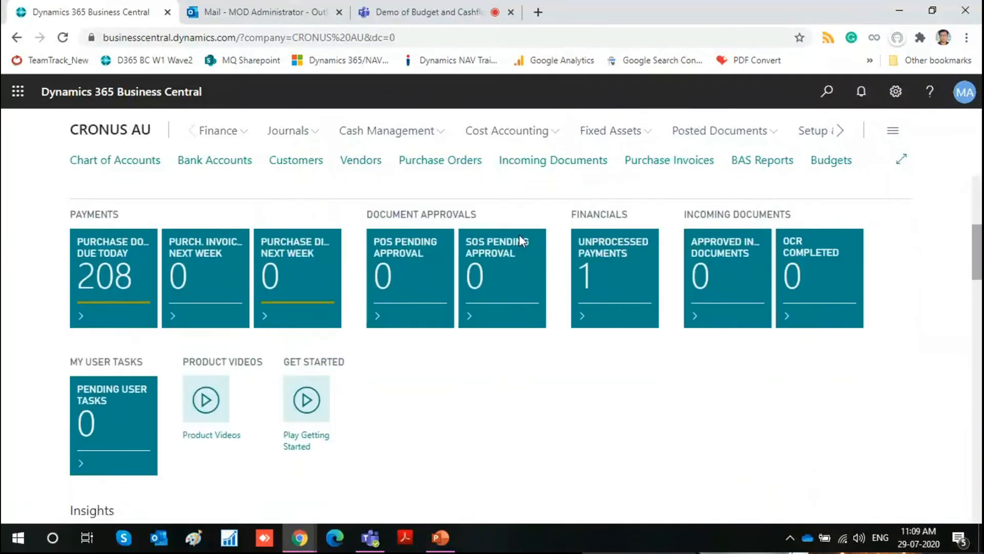
{"action": "scroll", "coordinate": [518, 237], "scroll_direction": "up", "scroll_amount": 1}
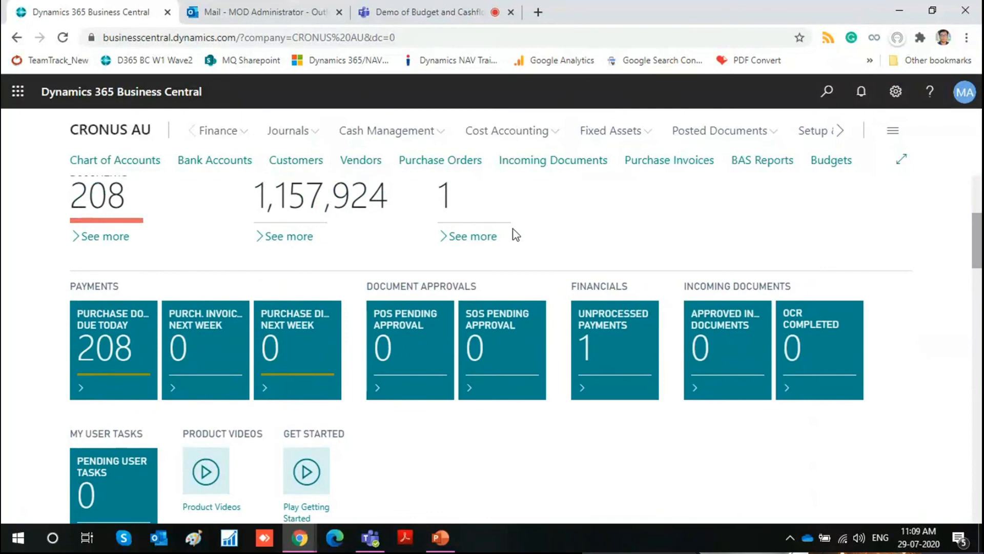